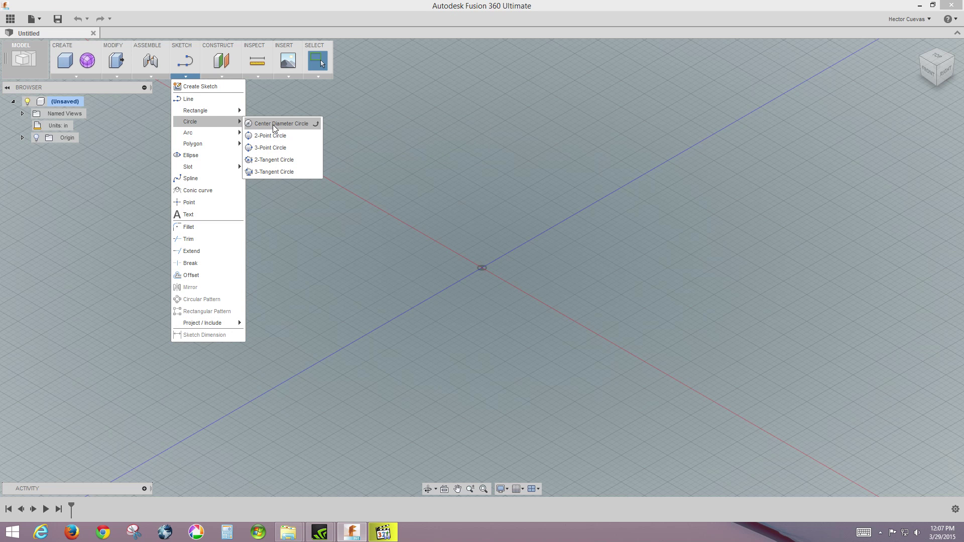
Sketch a center-diameter circle of 0.64 in at the origin on the horizontal origin plane.
click(273, 125)
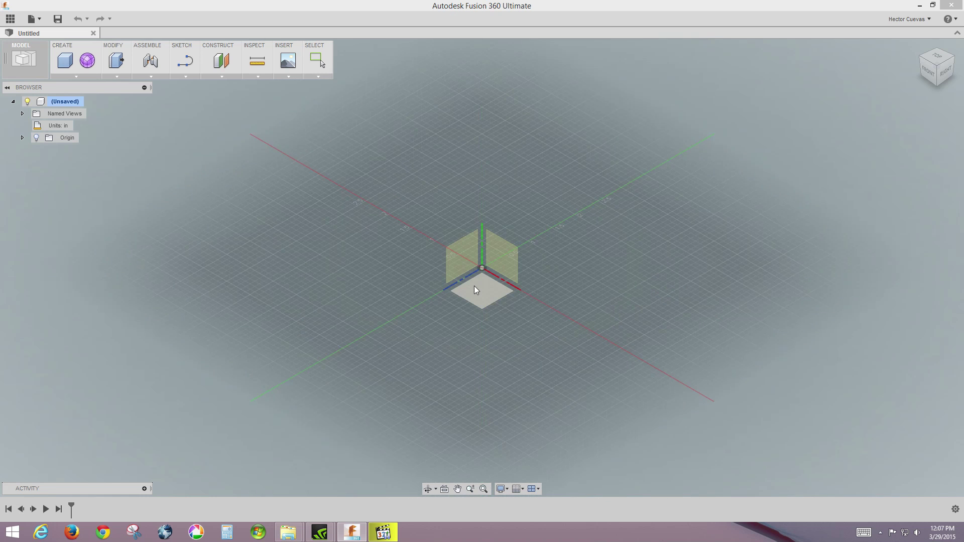
click(475, 287)
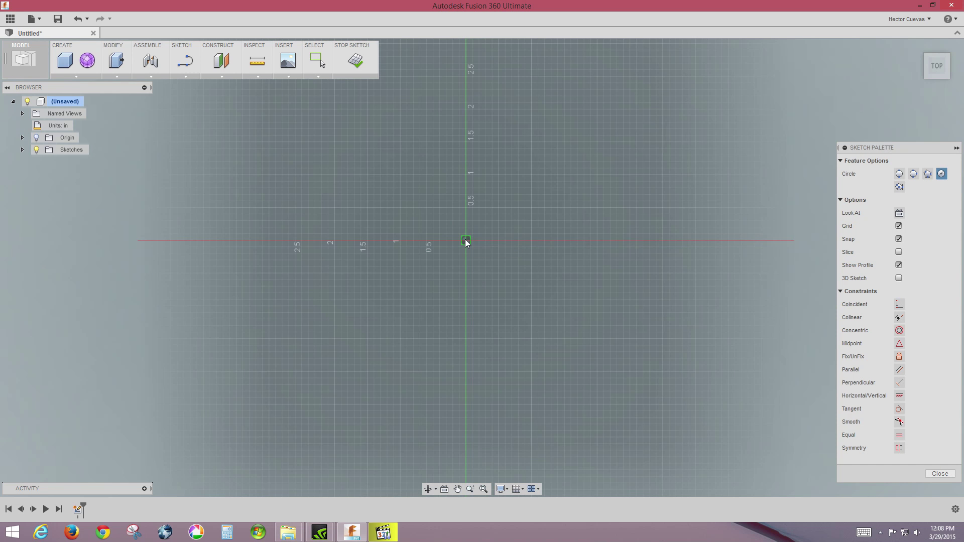
click(465, 241)
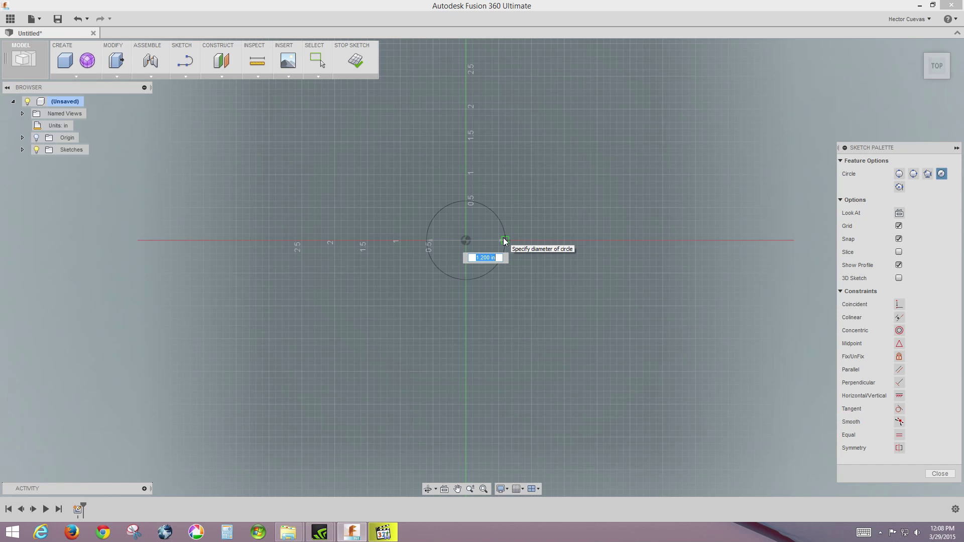
text(.64)
key(Tab)
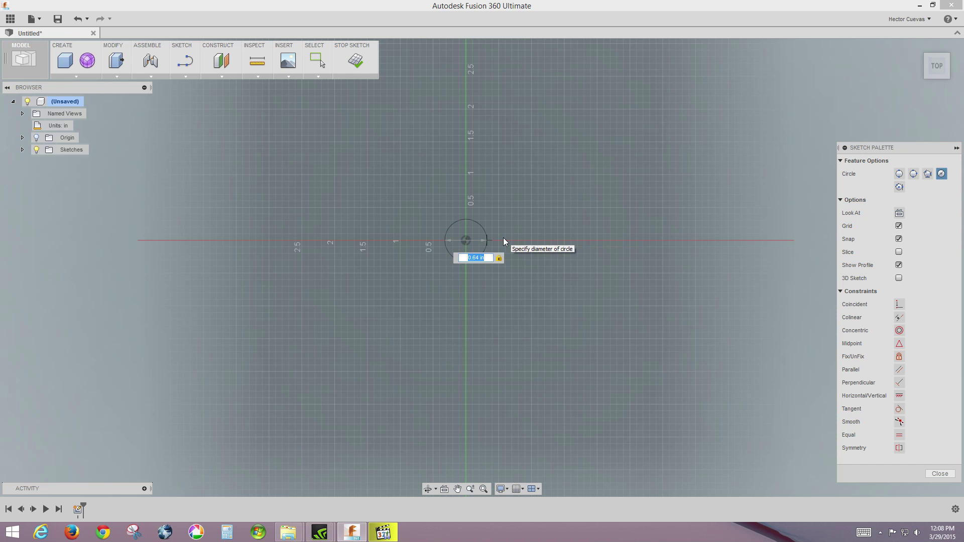
key(Return)
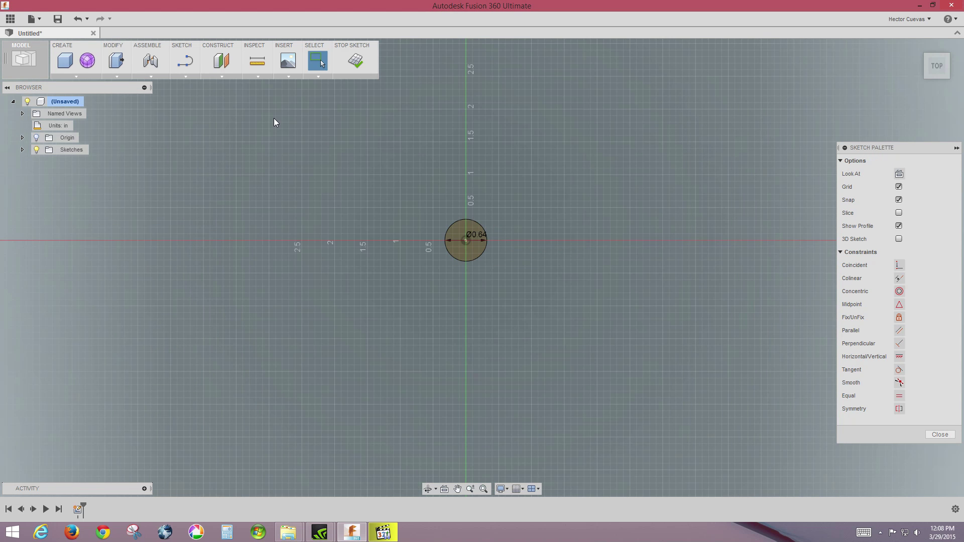
Add a concentric center-diameter circle of 0.55 in at the origin of the same sketch.
click(184, 75)
mouse_move(201, 122)
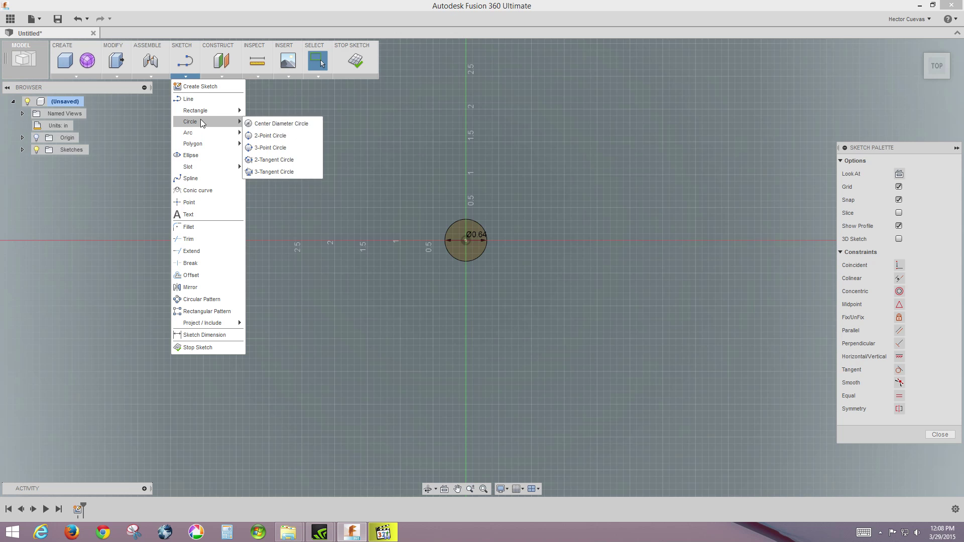
click(267, 123)
click(465, 243)
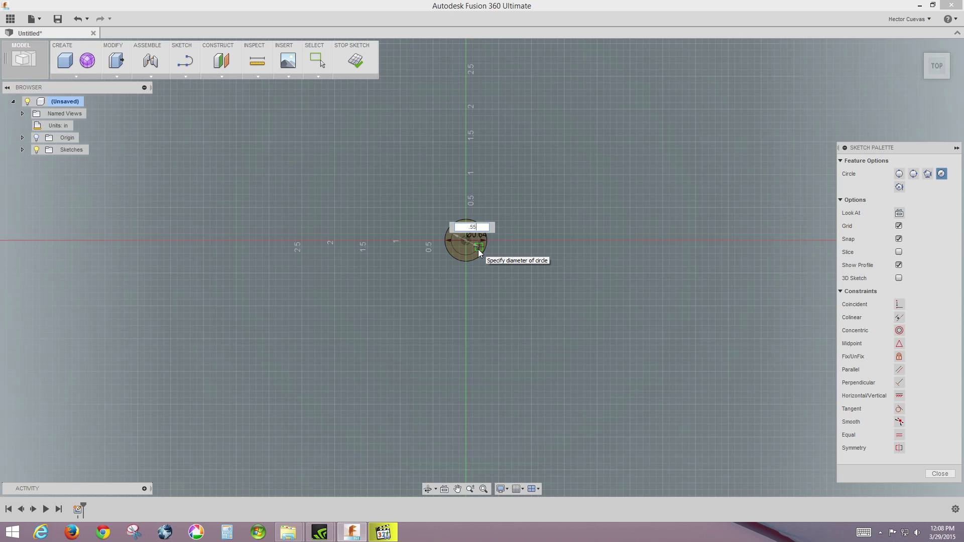
text(.55)
key(Return)
key(Escape)
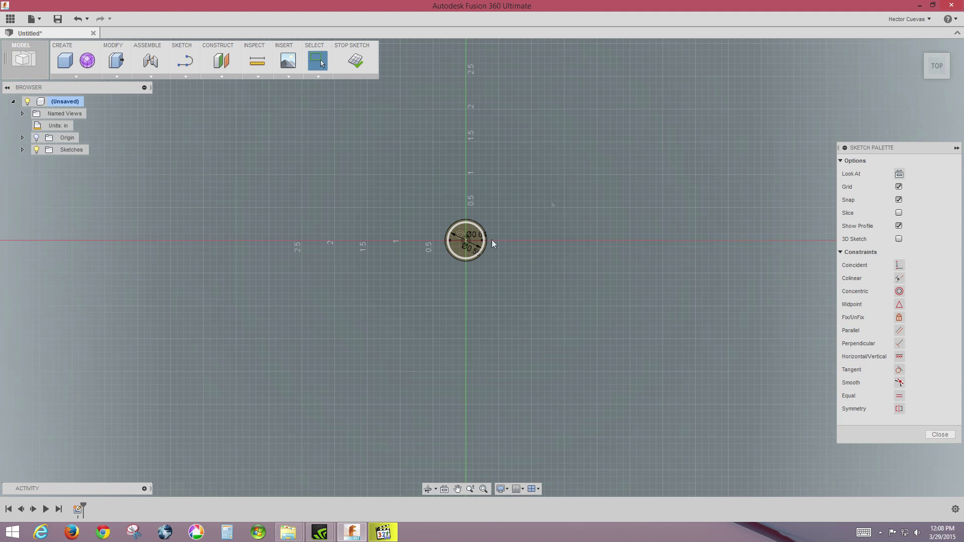
Move the inner circle 0.55 in along Z, straight above the larger circle.
mouse_move(937, 65)
mouse_down()
mouse_move(939, 95)
mouse_move(936, 63)
mouse_move(484, 215)
mouse_up()
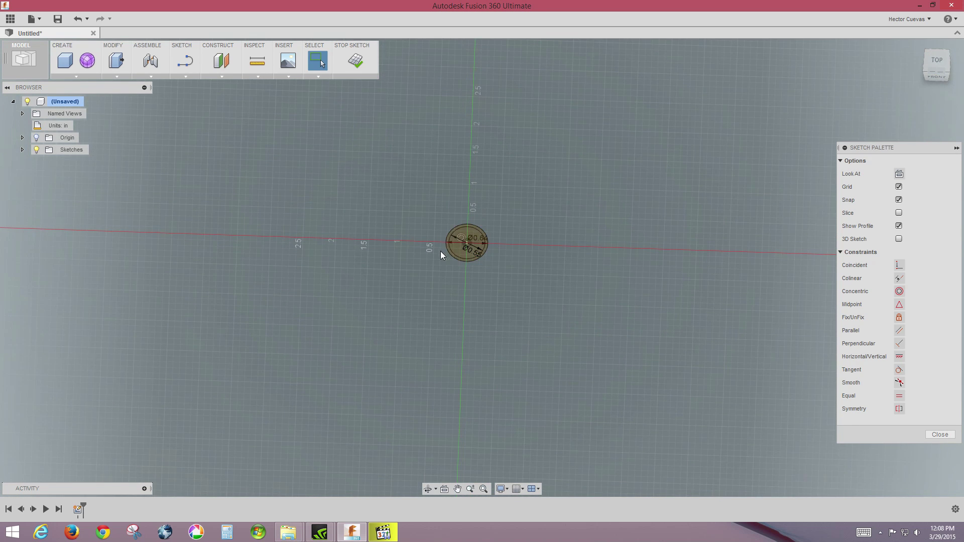
scroll(465, 255, up, 3)
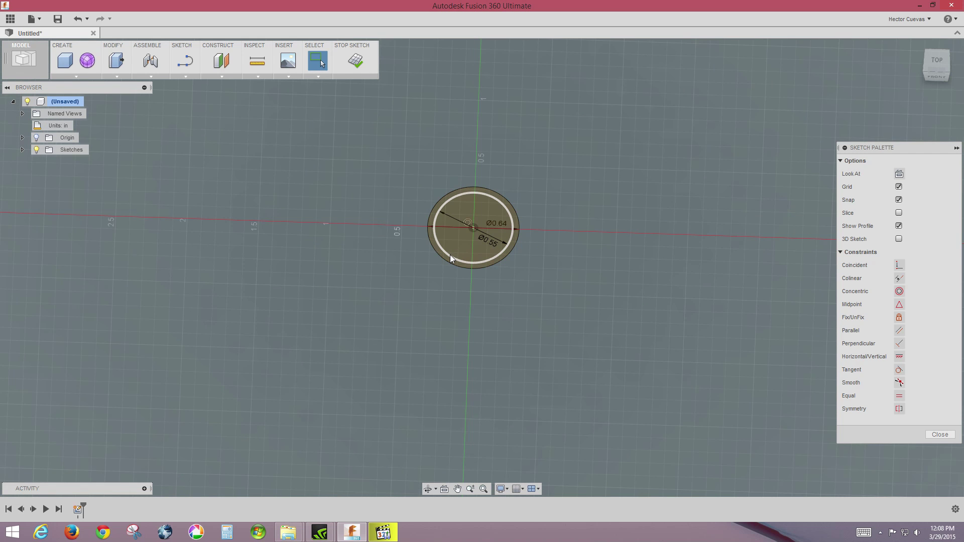
click(450, 254)
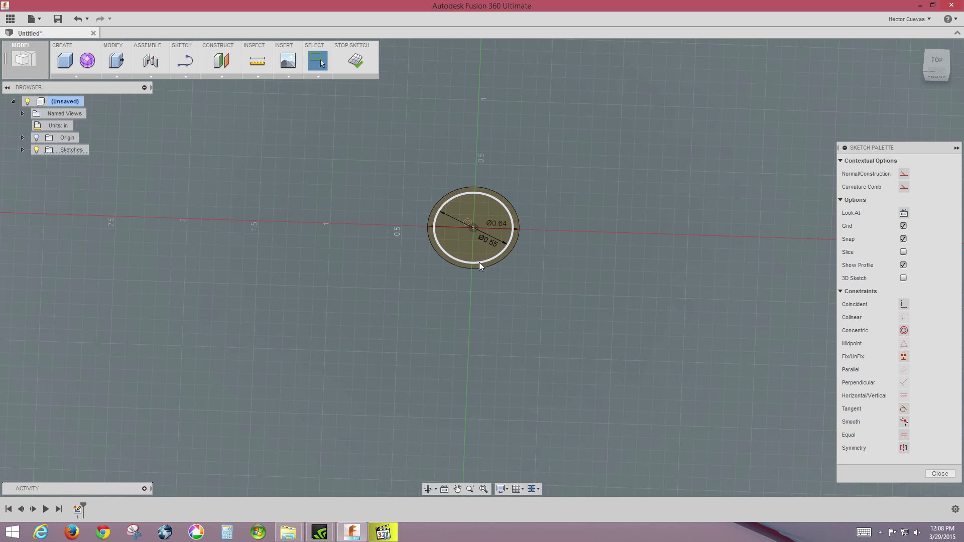
right_click(437, 241)
click(403, 258)
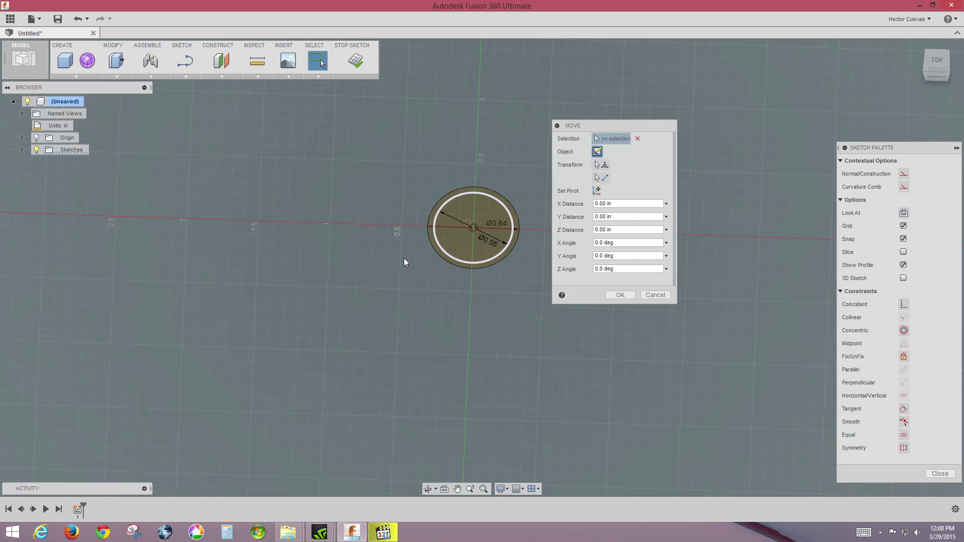
drag(473, 217, 473, 176)
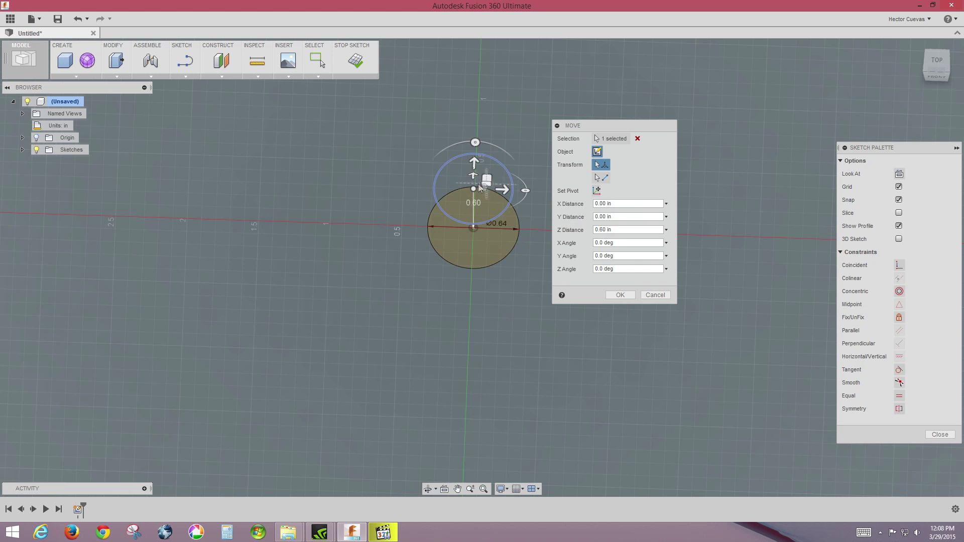
click(602, 230)
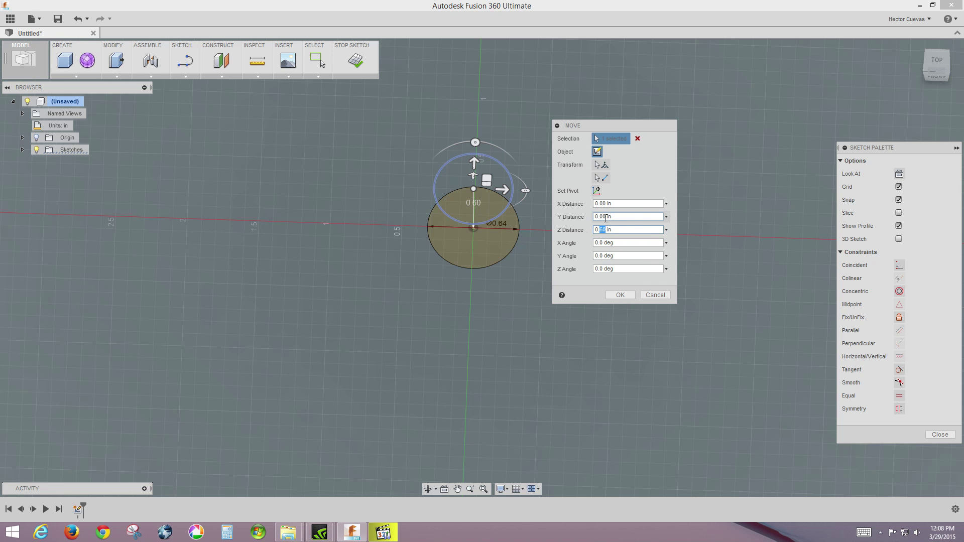
text(55)
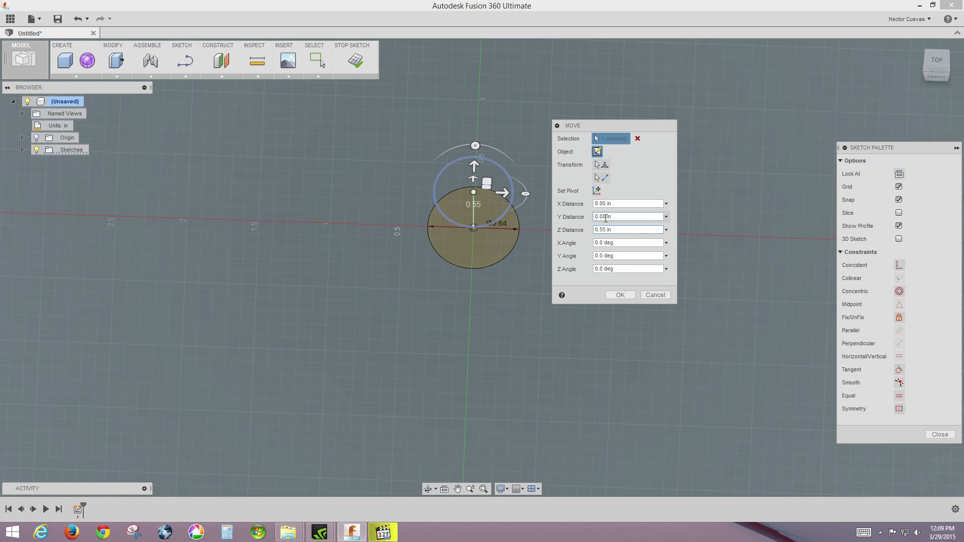
key(Return)
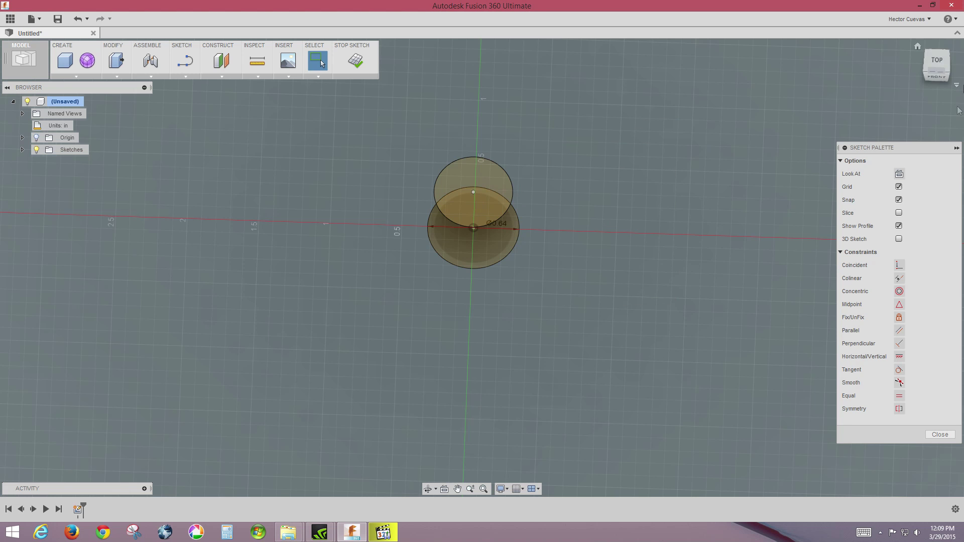
Loft from the raised smaller circle to the larger base circle as a new body.
drag(940, 64, 709, 122)
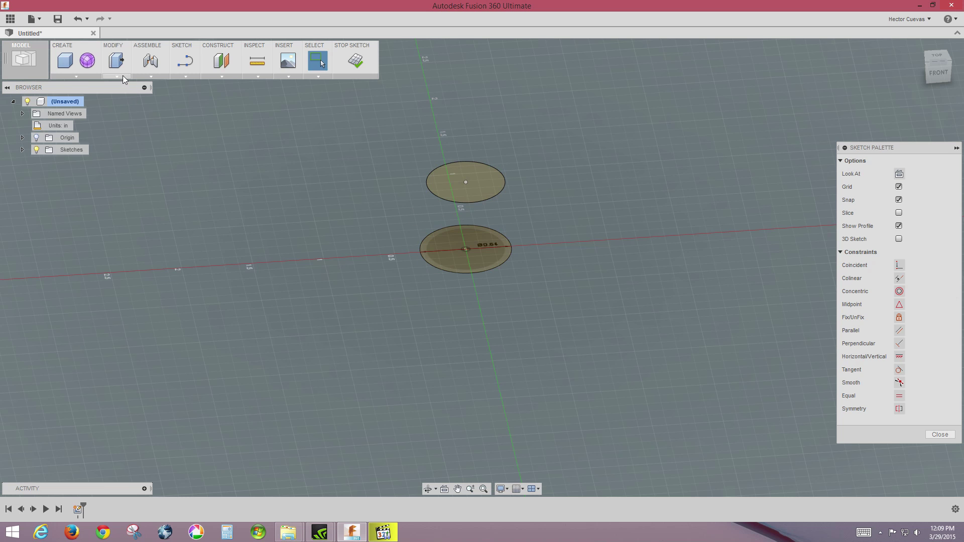
click(77, 76)
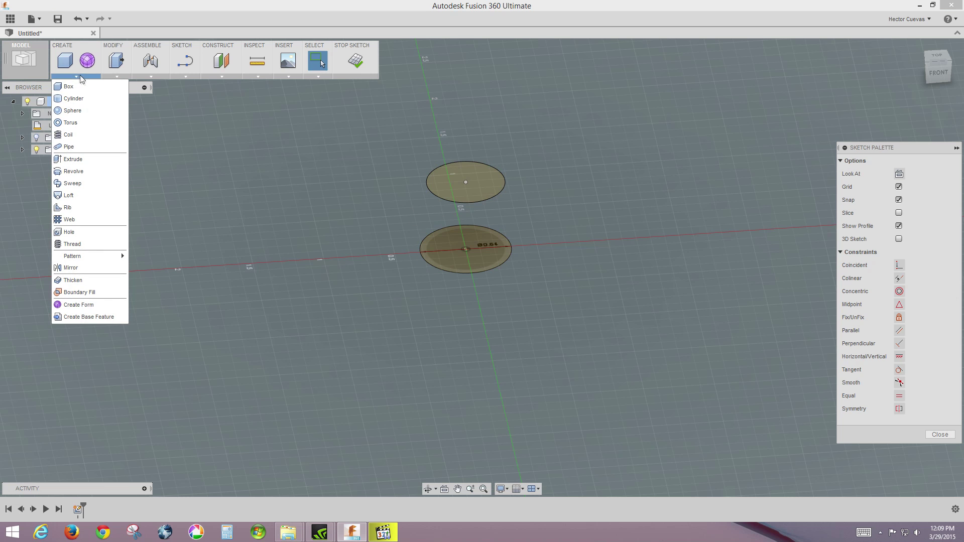
click(71, 196)
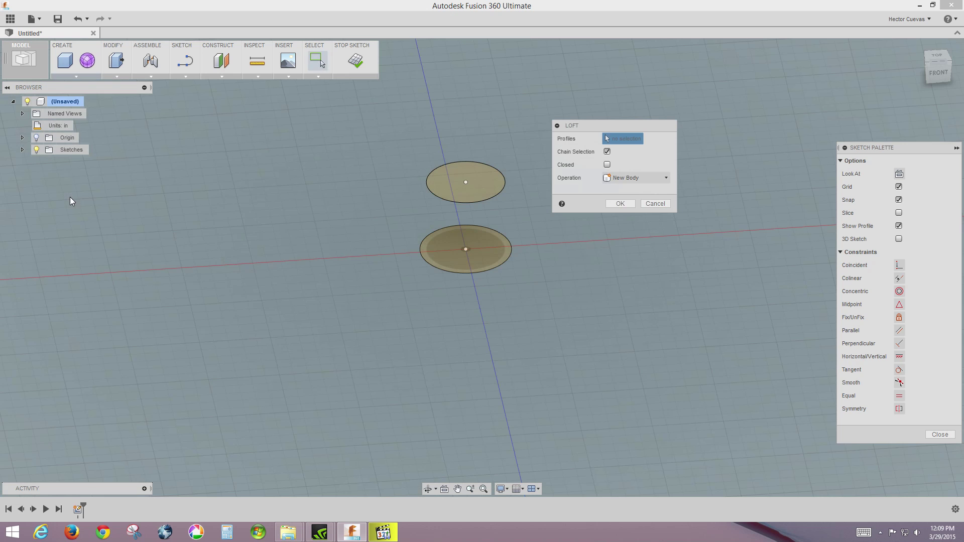
click(465, 187)
click(450, 259)
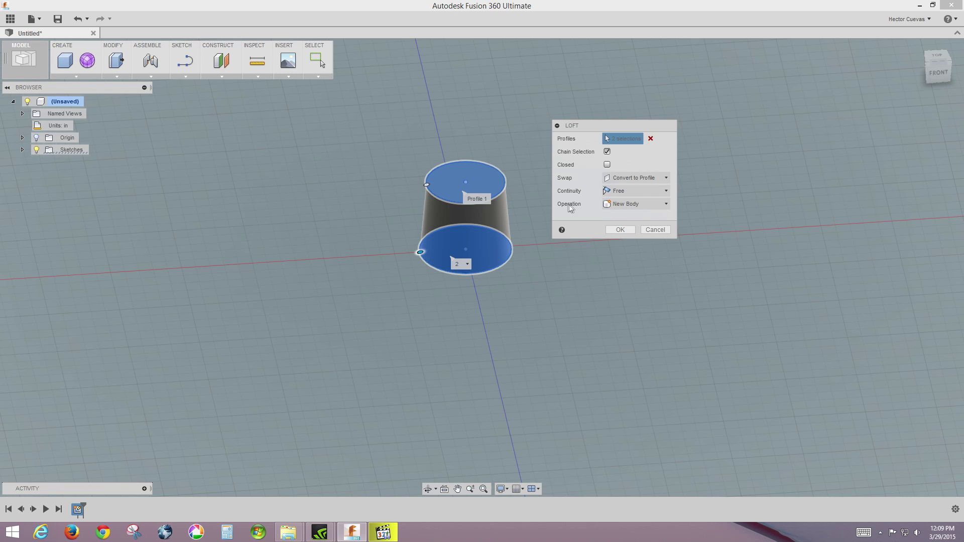
click(620, 229)
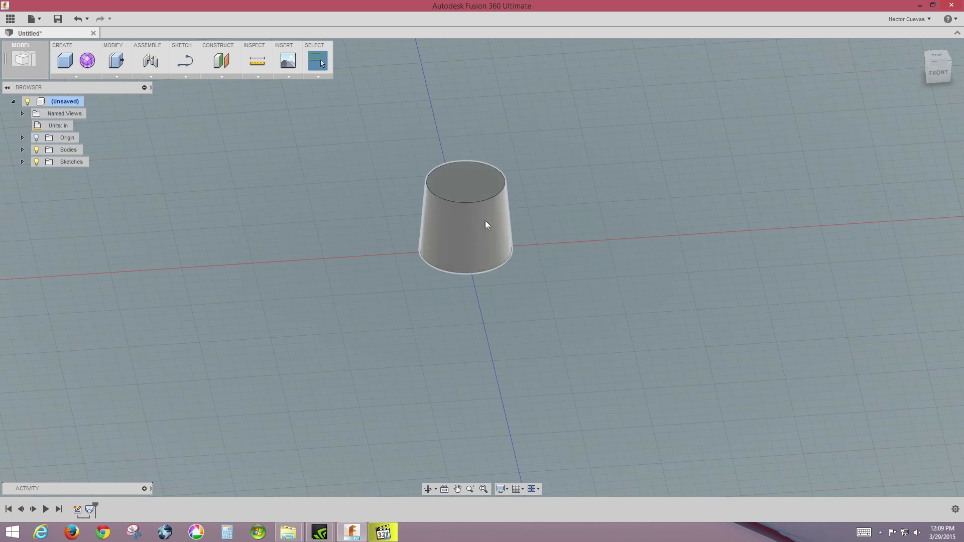
Fillet the circular top edge of the tapered body with a small constant radius.
drag(940, 81, 920, 86)
shift+middle_drag(502, 151, 518, 167)
scroll(465, 213, up, 5)
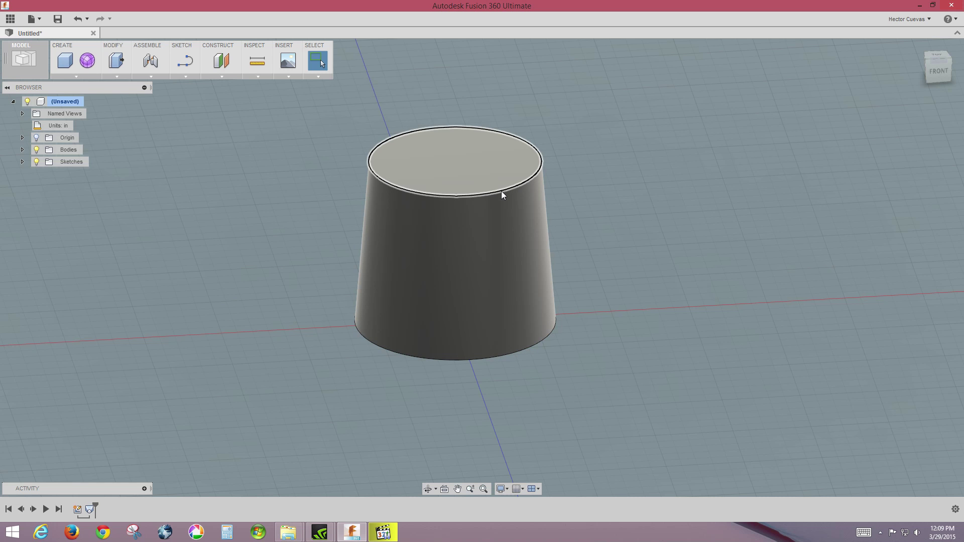
click(453, 197)
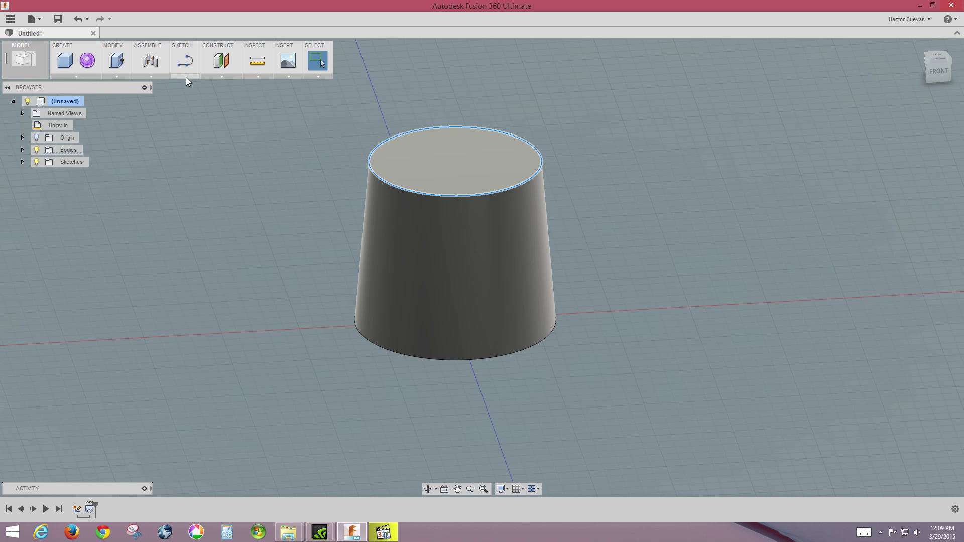
click(116, 76)
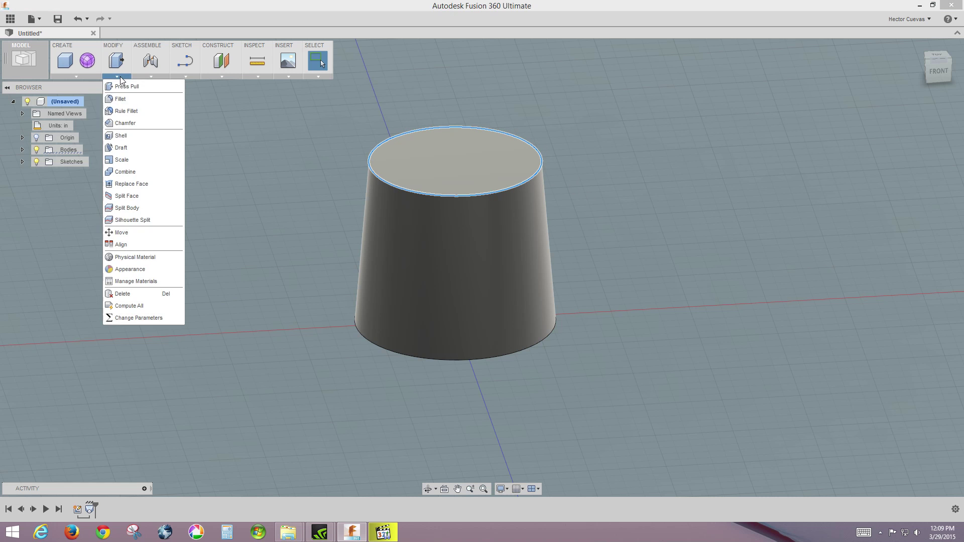
click(134, 101)
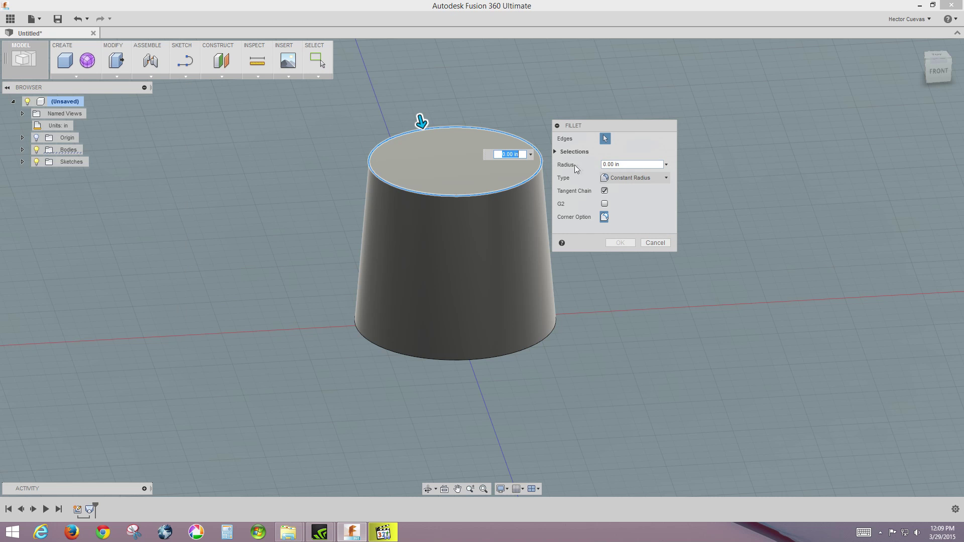
click(612, 165)
text(5)
key(Return)
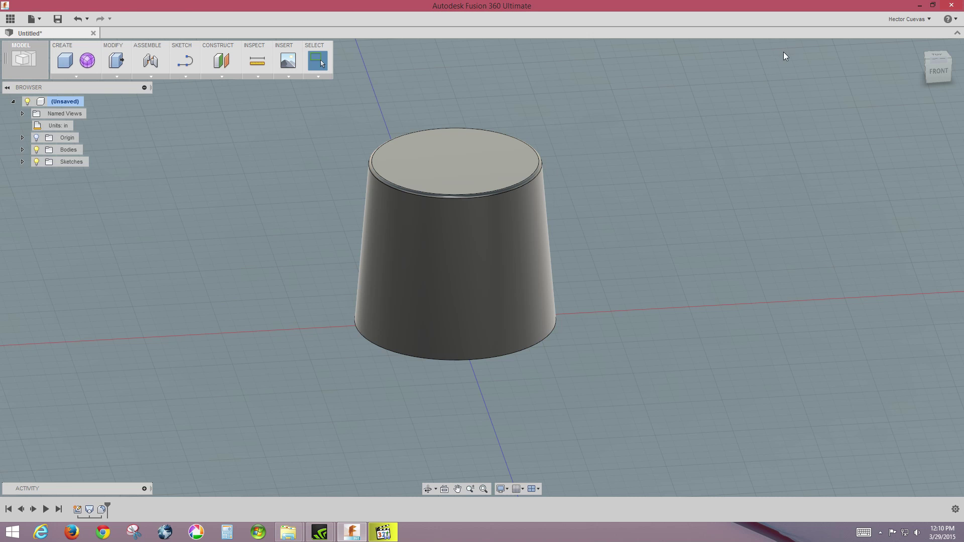
Examine the filleted top edge and the body's taper from the front and from above.
click(940, 72)
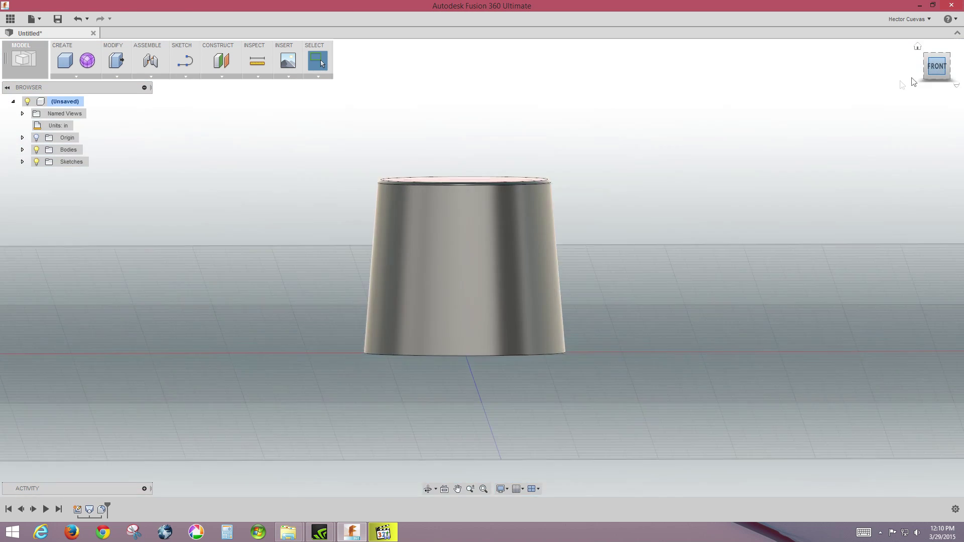
scroll(547, 193, up, 5)
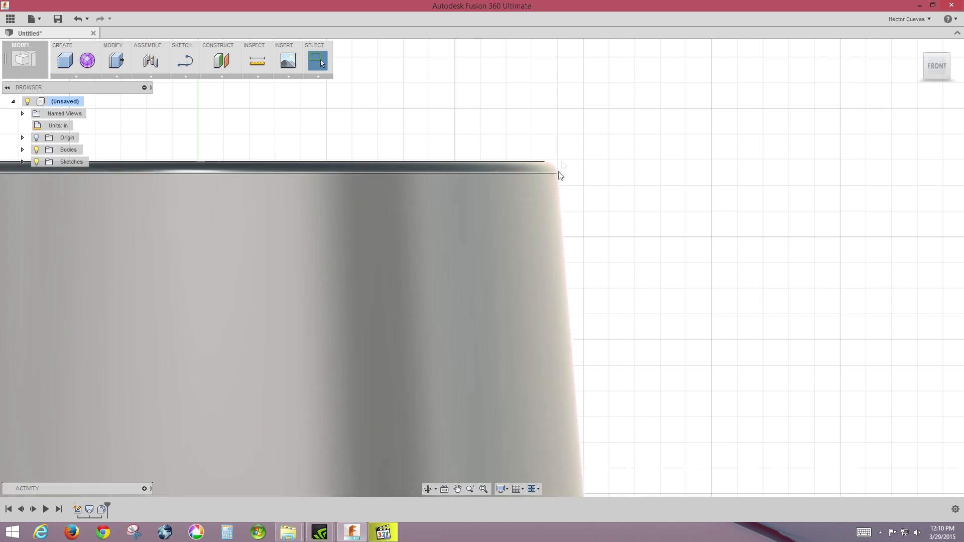
click(936, 67)
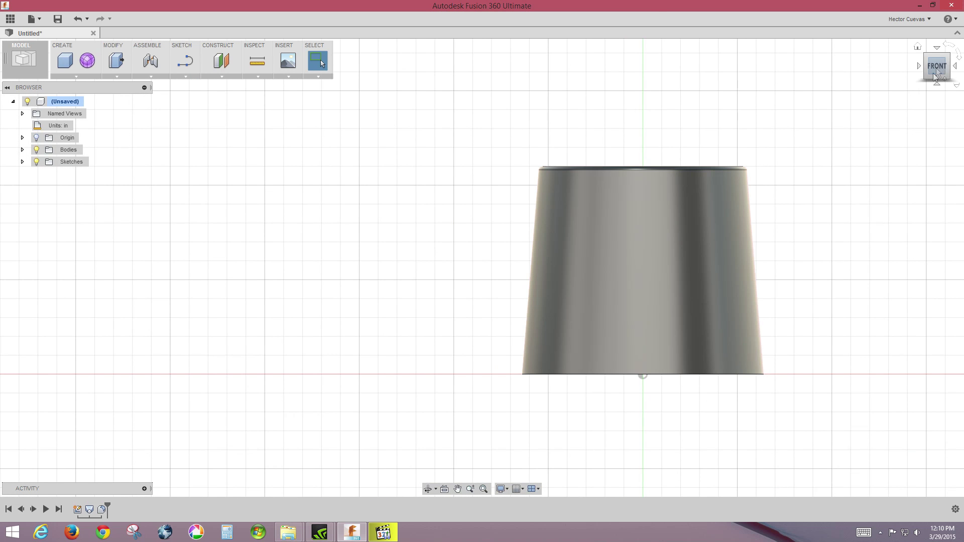
click(924, 53)
middle_drag(775, 101, 653, 164)
click(934, 55)
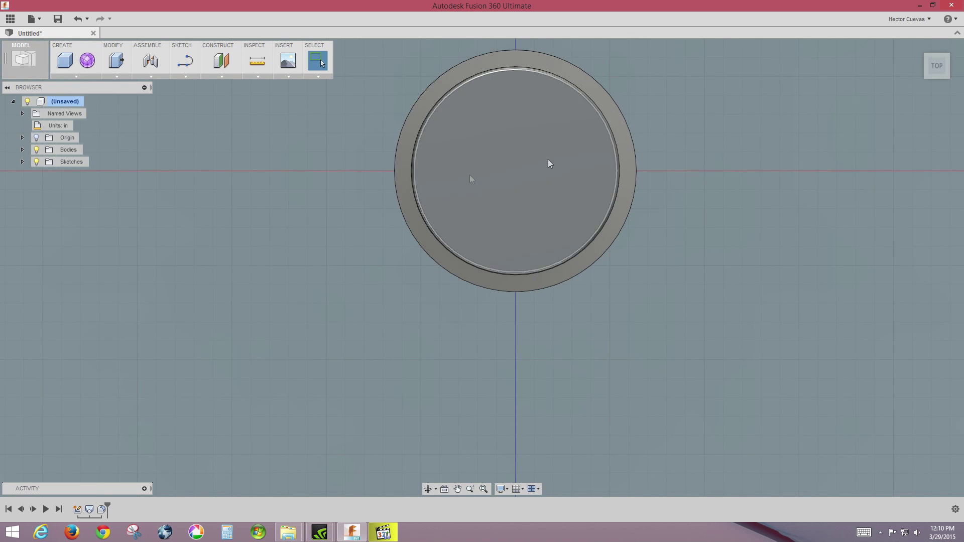
click(937, 77)
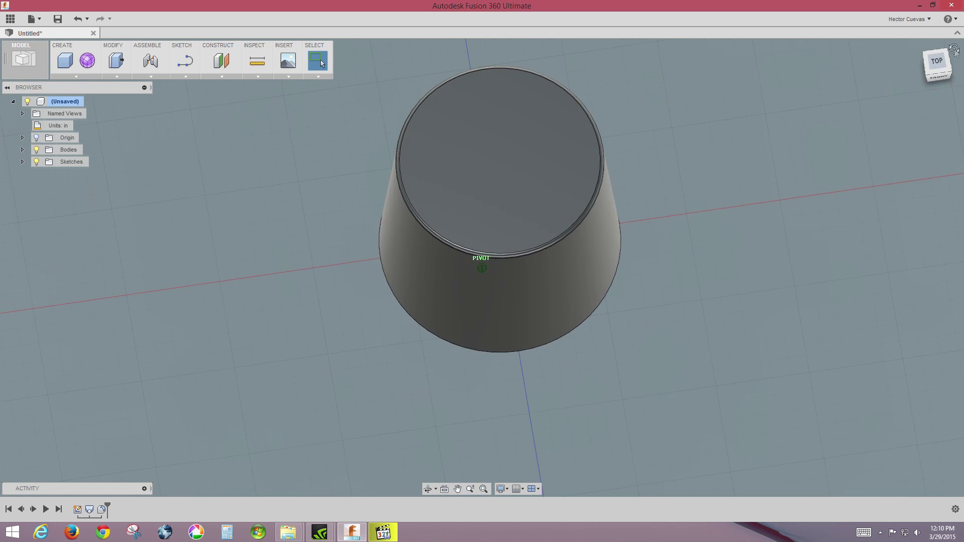
Hide the bodies and show the sketch containing the two circles.
click(22, 150)
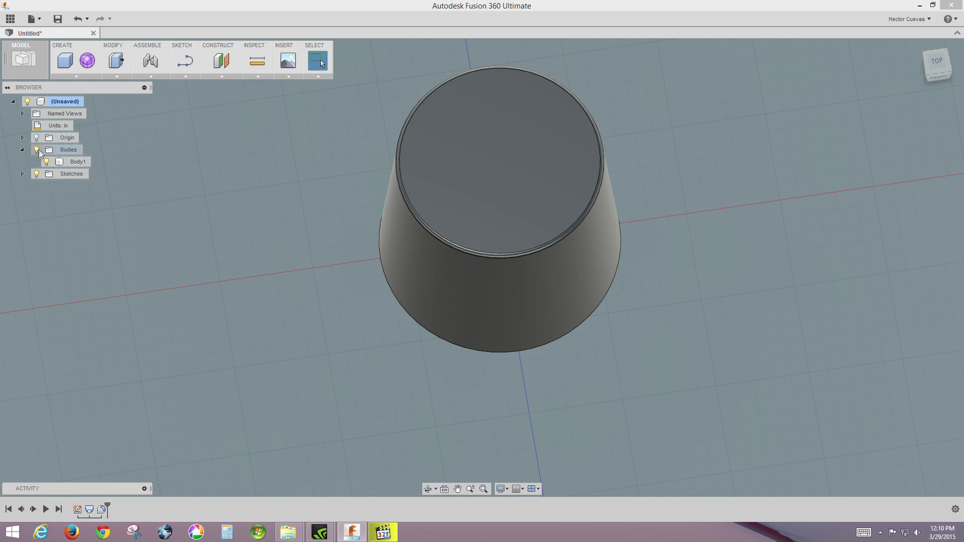
click(37, 150)
click(37, 150)
click(36, 149)
click(36, 150)
click(37, 151)
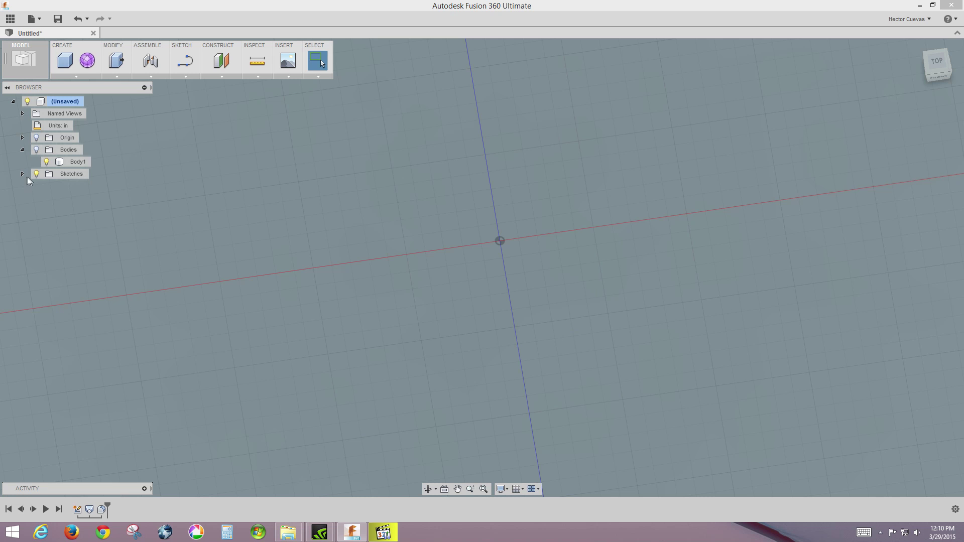
click(23, 174)
click(46, 186)
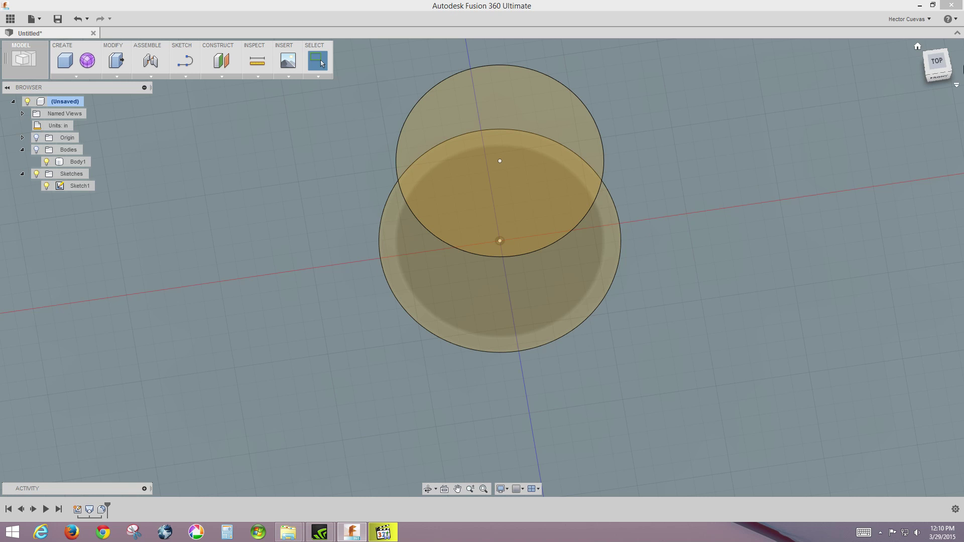
drag(961, 69, 957, 46)
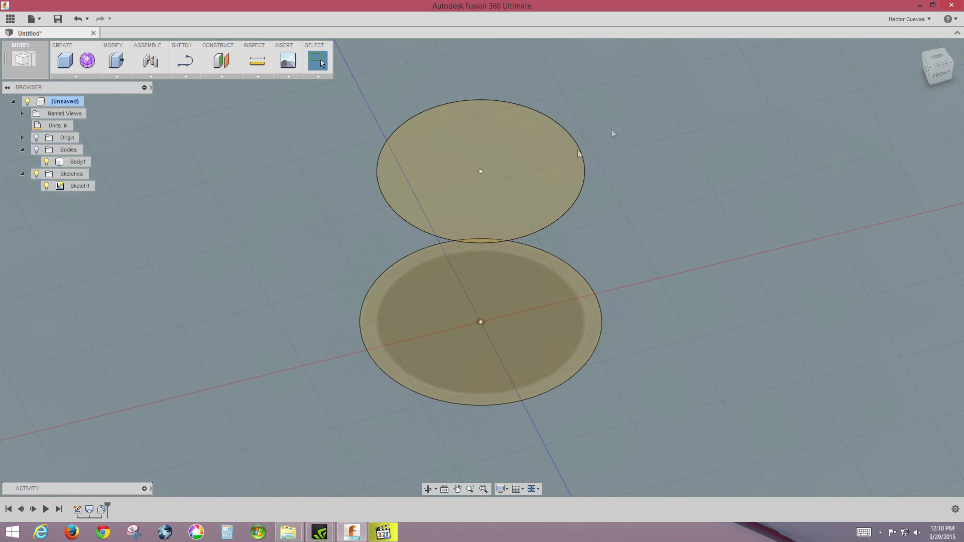
Draw a center-diameter circle of 0.214 in at the shared center of the existing circles on the base plane.
click(184, 76)
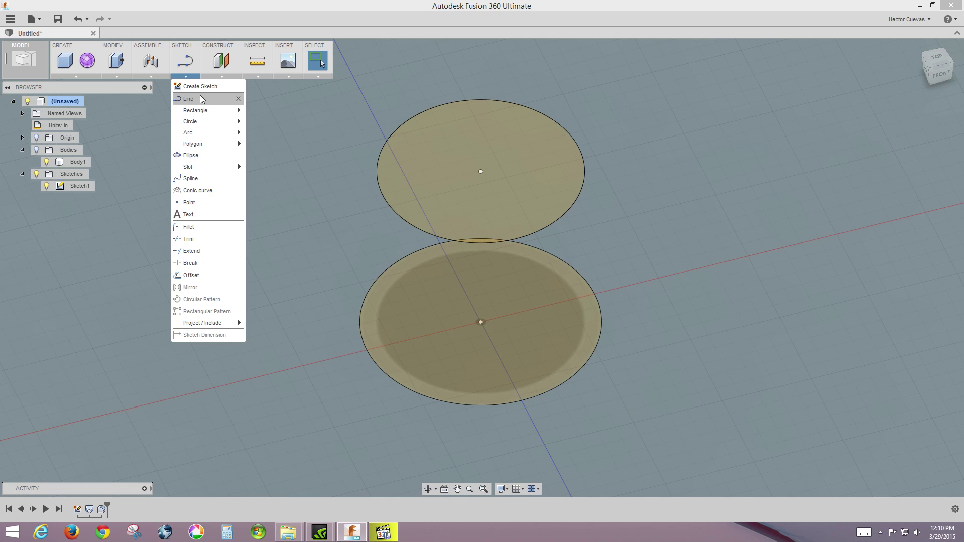
mouse_move(202, 129)
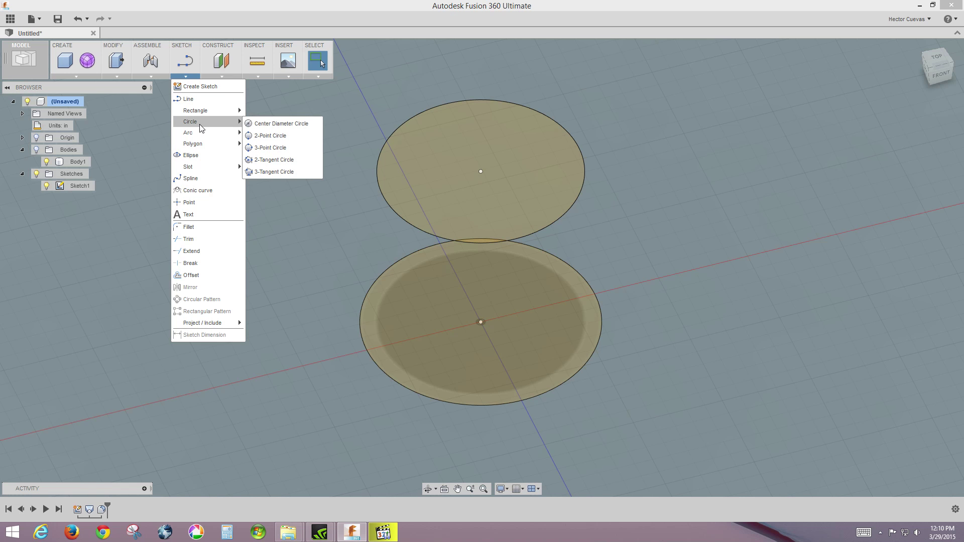
click(260, 125)
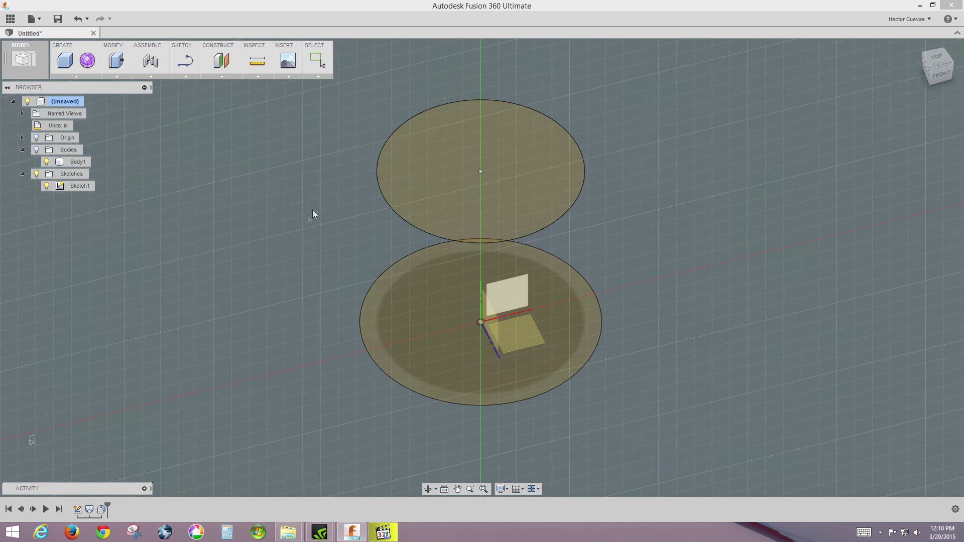
click(430, 309)
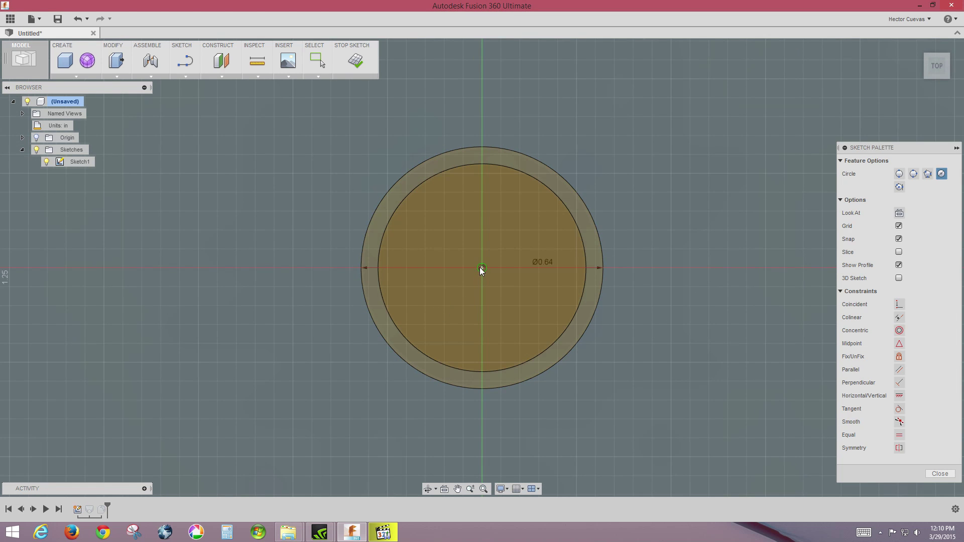
click(482, 267)
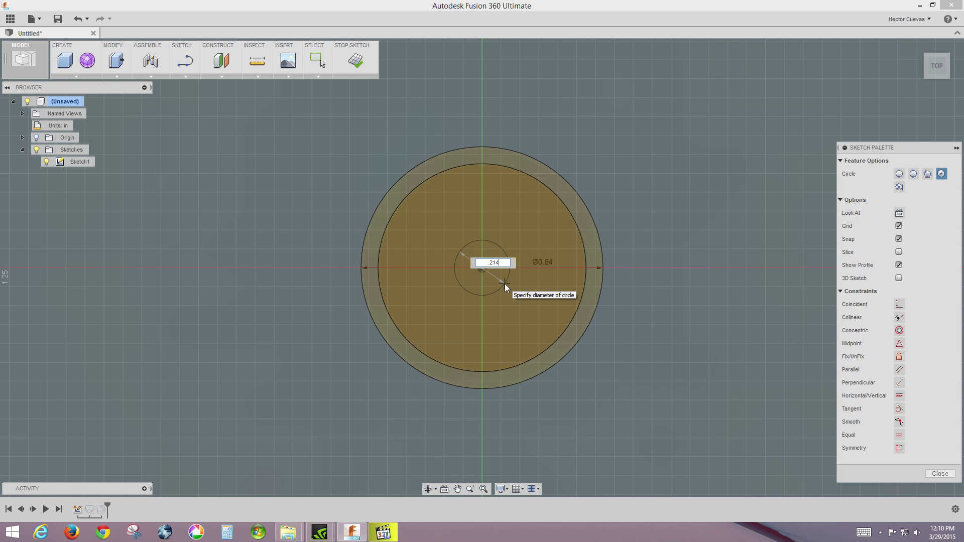
key(Return)
key(Escape)
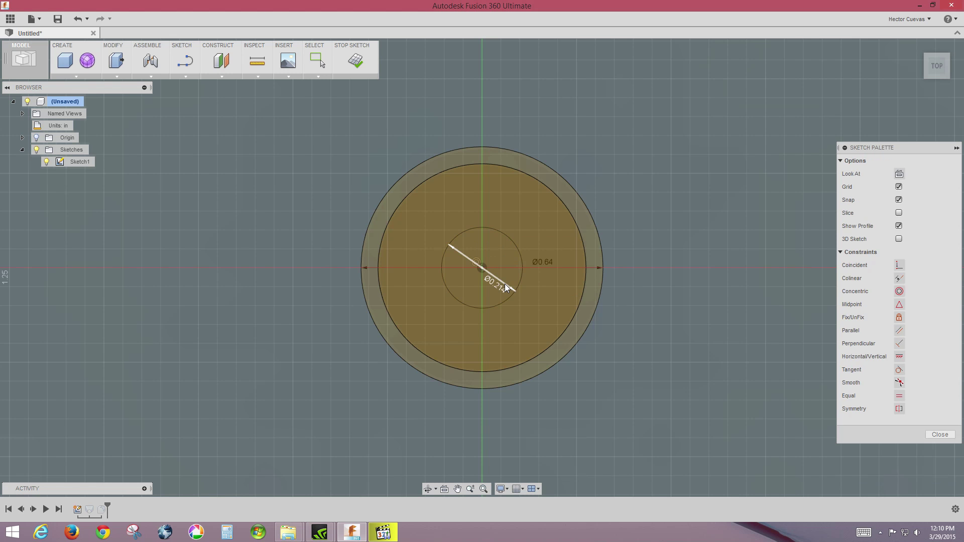
Draw a vertical line 0.214 in long downward from the upper quadrant of the small center circle.
click(185, 77)
click(188, 99)
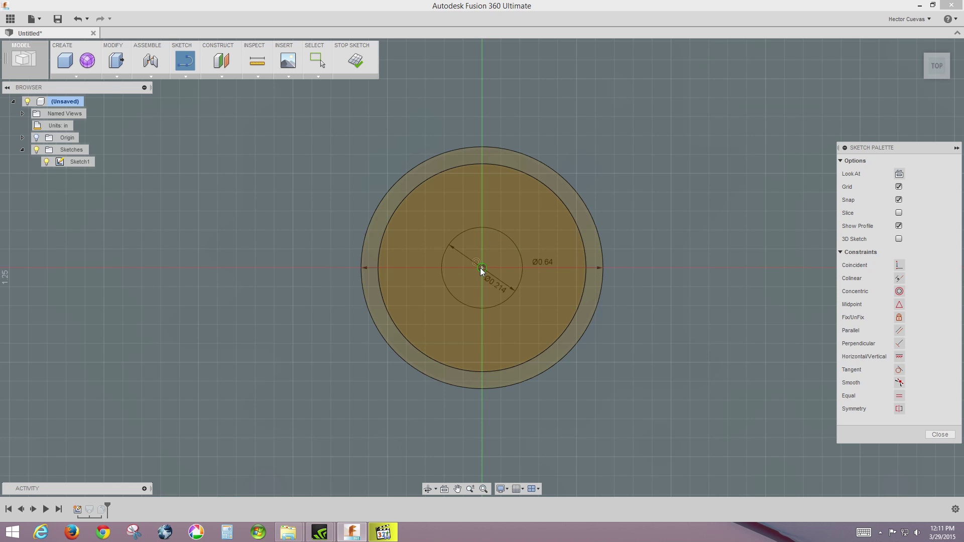
click(483, 228)
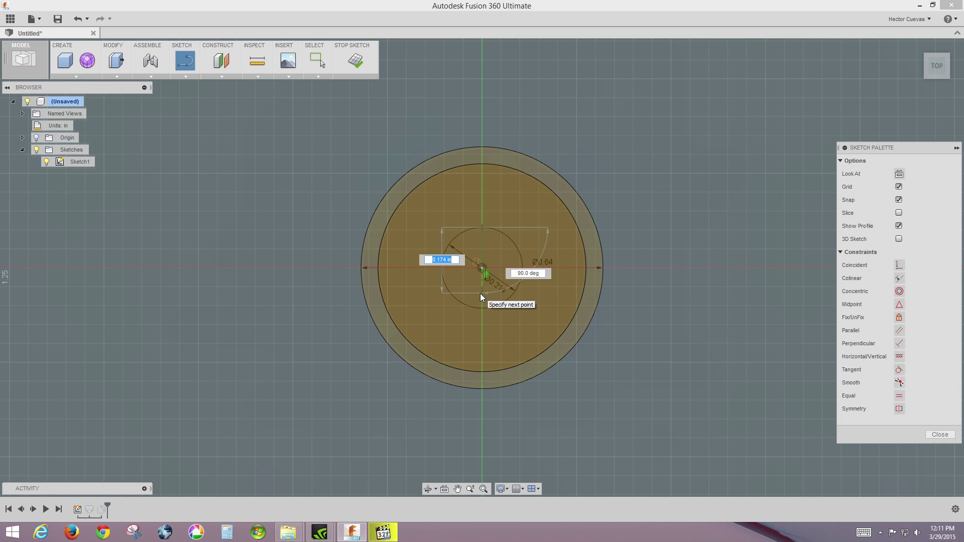
text(.214)
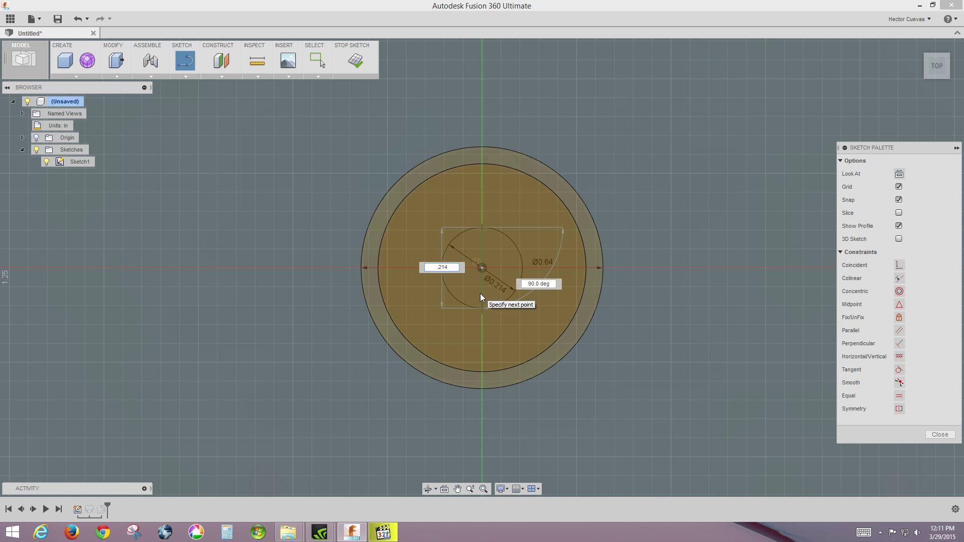
key(Tab)
key(Tab)
key(Return)
key(Escape)
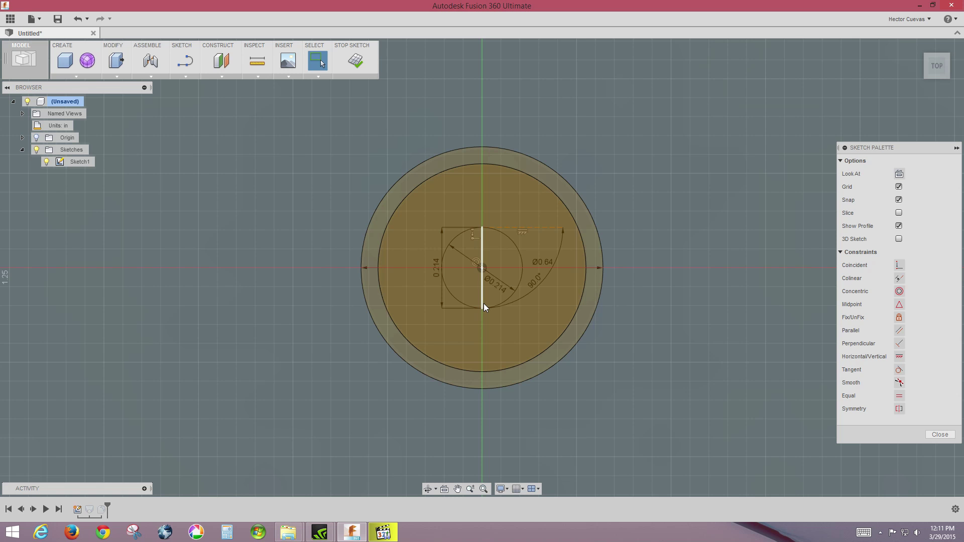
Undo the vertical line and delete the 0.214 in circle from the sketch.
key(ctrl+z)
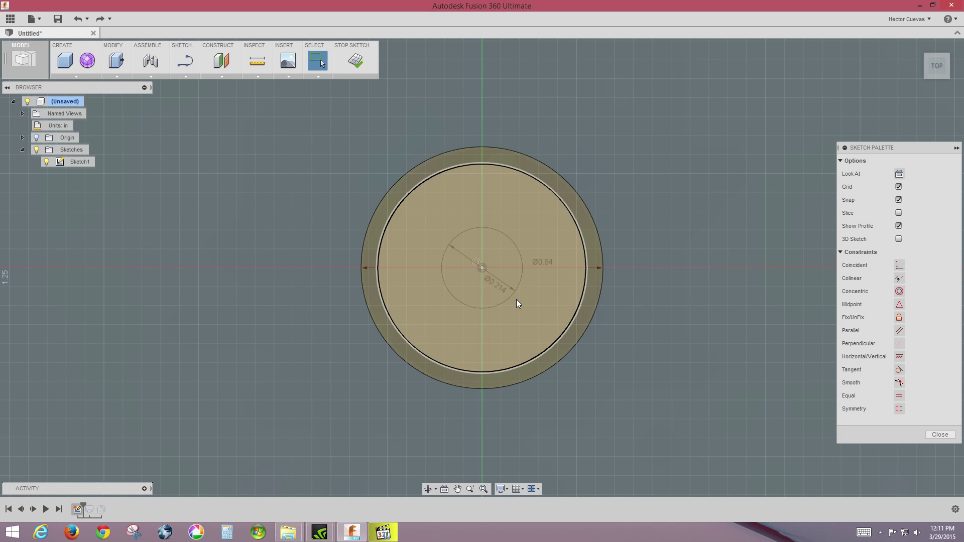
click(444, 257)
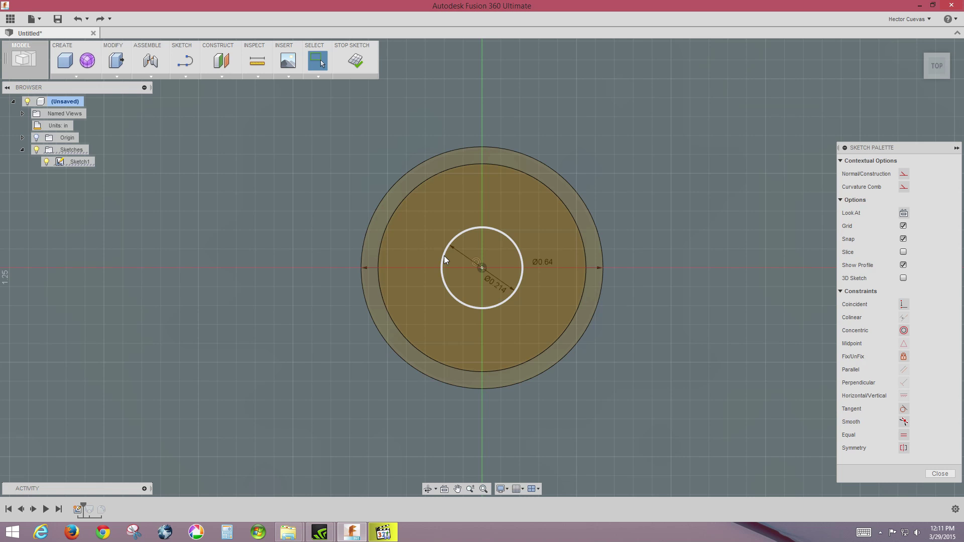
key(Delete)
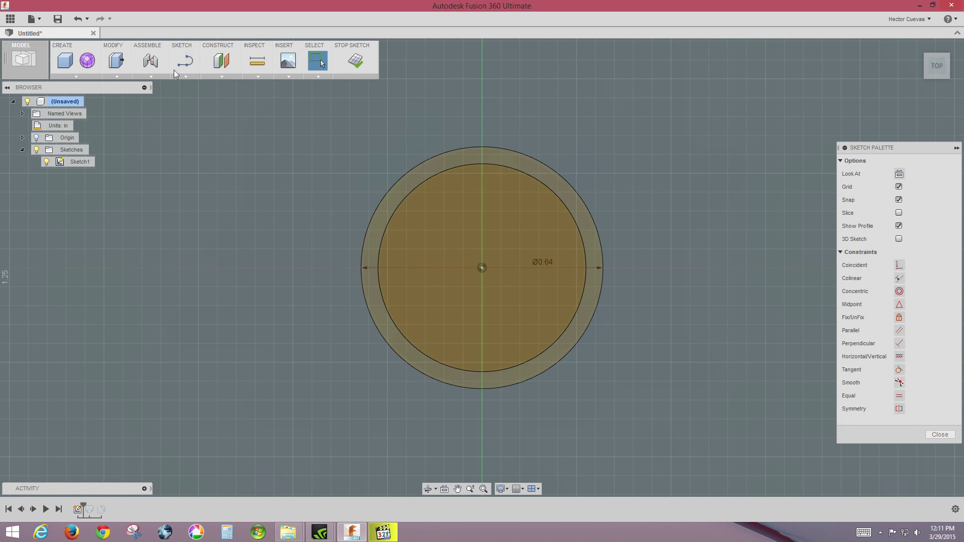
Draw a center-diameter circle of 0.25 in at the shared center of the two larger circles.
click(182, 77)
mouse_move(201, 121)
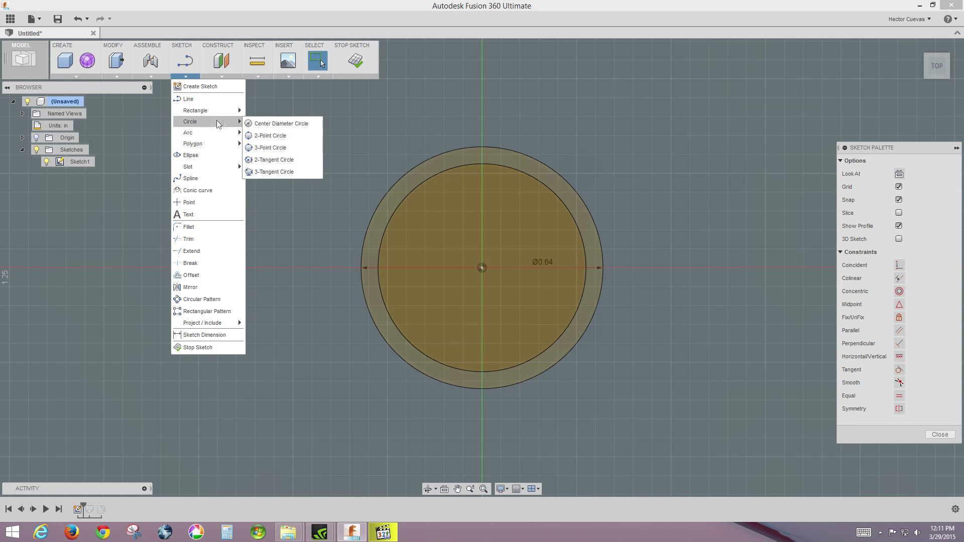
click(254, 124)
click(481, 268)
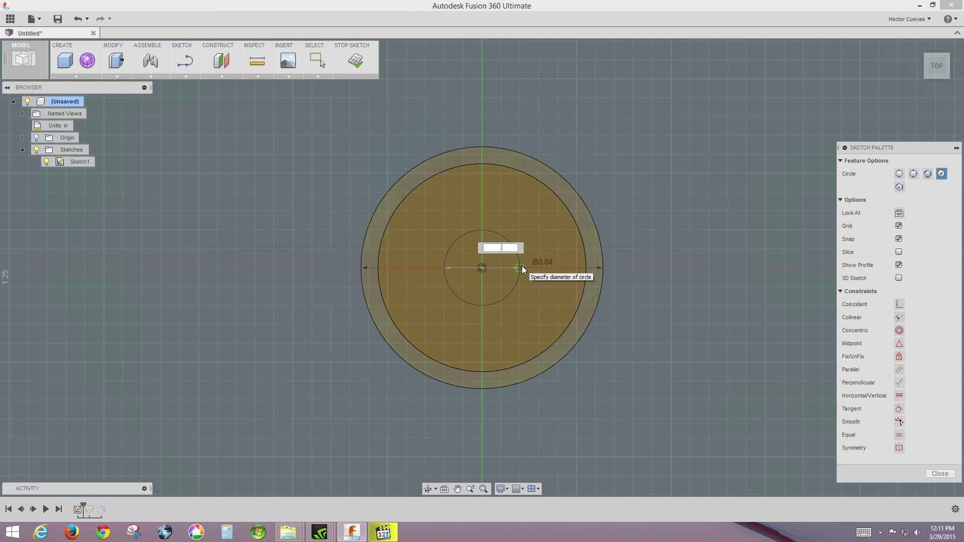
key(Return)
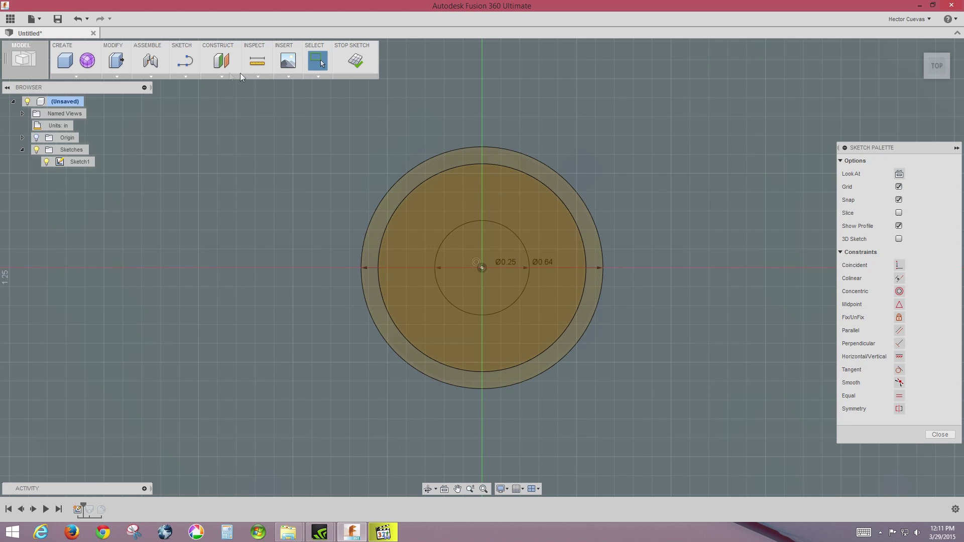
Draw a vertical line 0.214 in long downward from the upper quadrant of the 0.25 in circle.
click(188, 77)
click(191, 95)
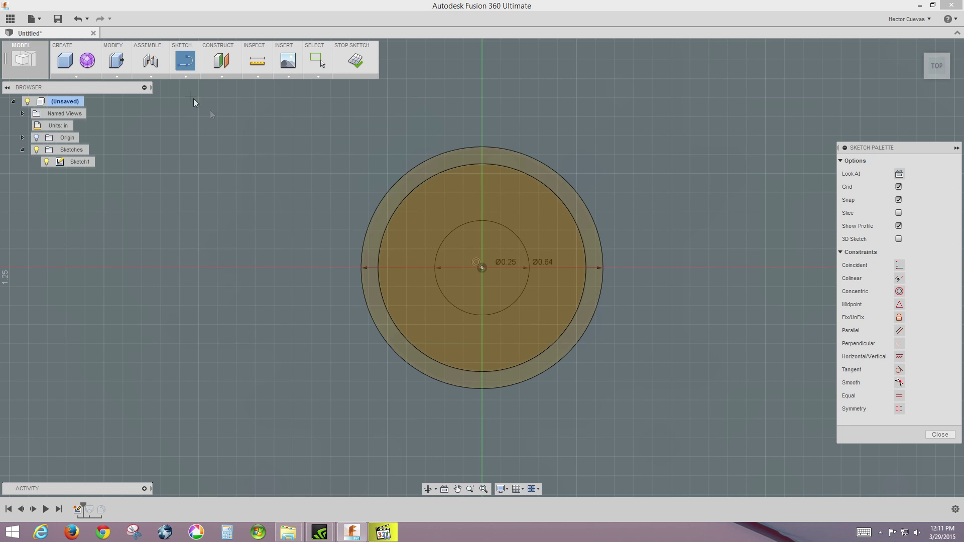
click(480, 267)
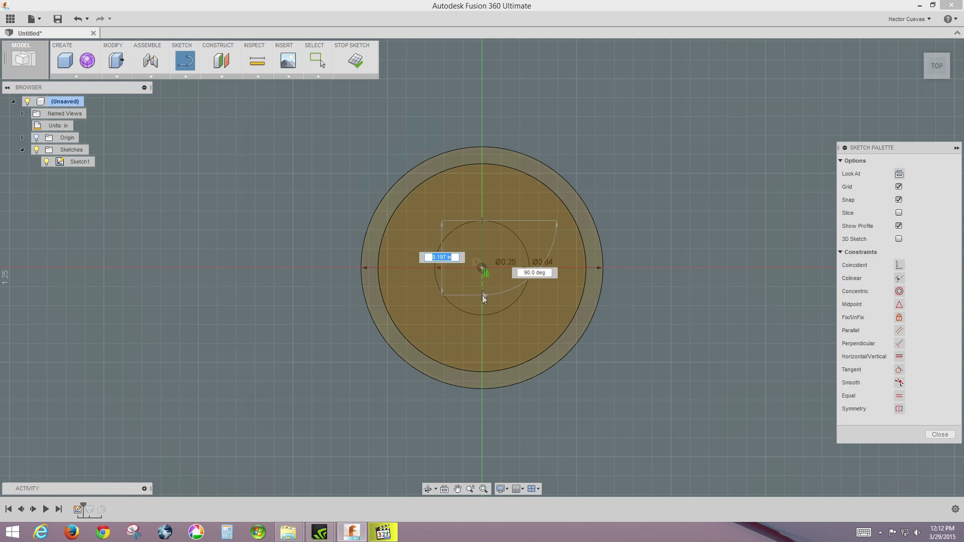
text(0.214)
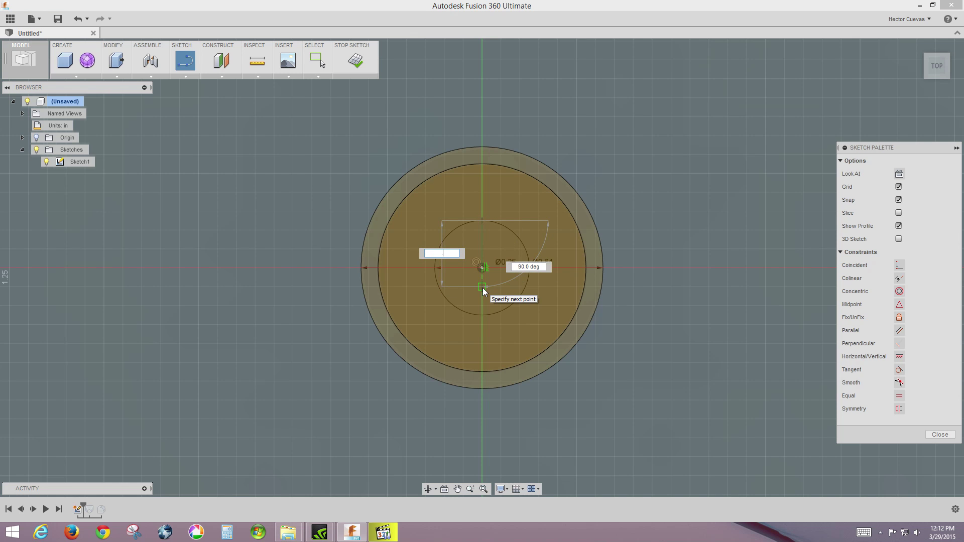
key(Tab)
key(Tab)
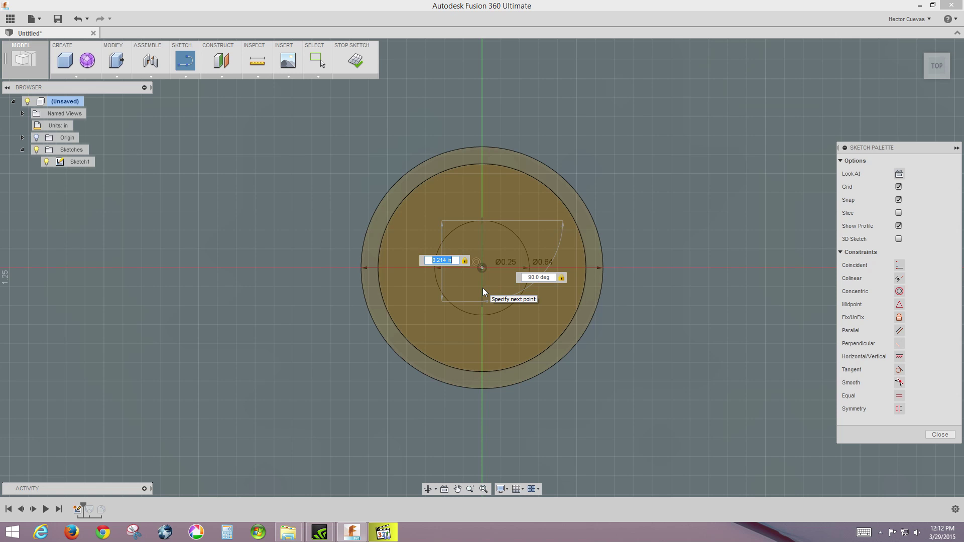
key(Return)
key(Escape)
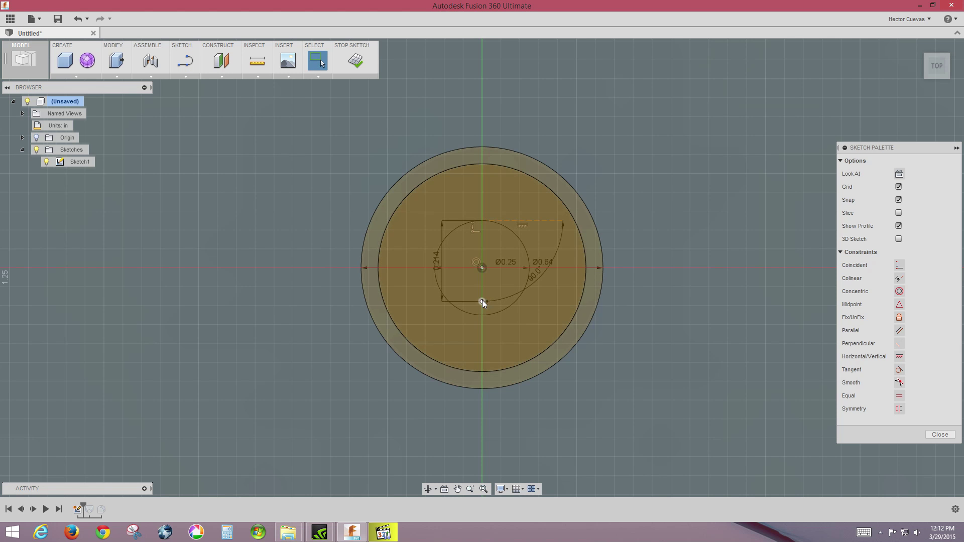
Draw a horizontal line across the 0.25 in circle through the vertical line's lower end and finish the sketch.
click(184, 76)
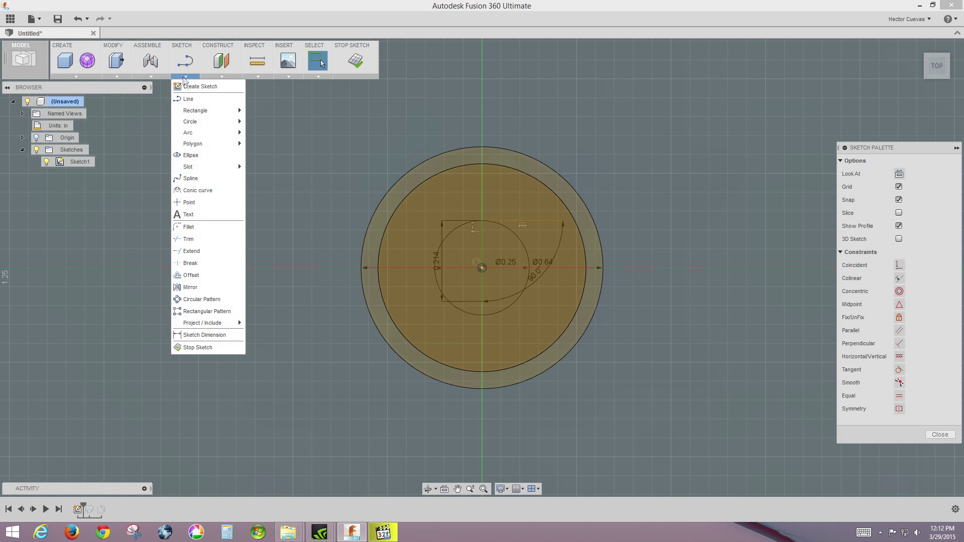
click(189, 100)
click(485, 302)
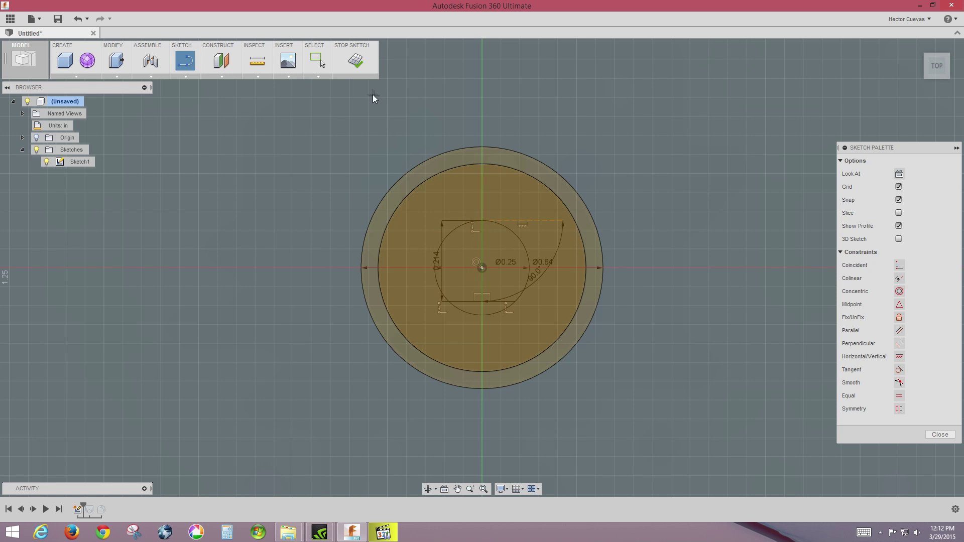
click(354, 61)
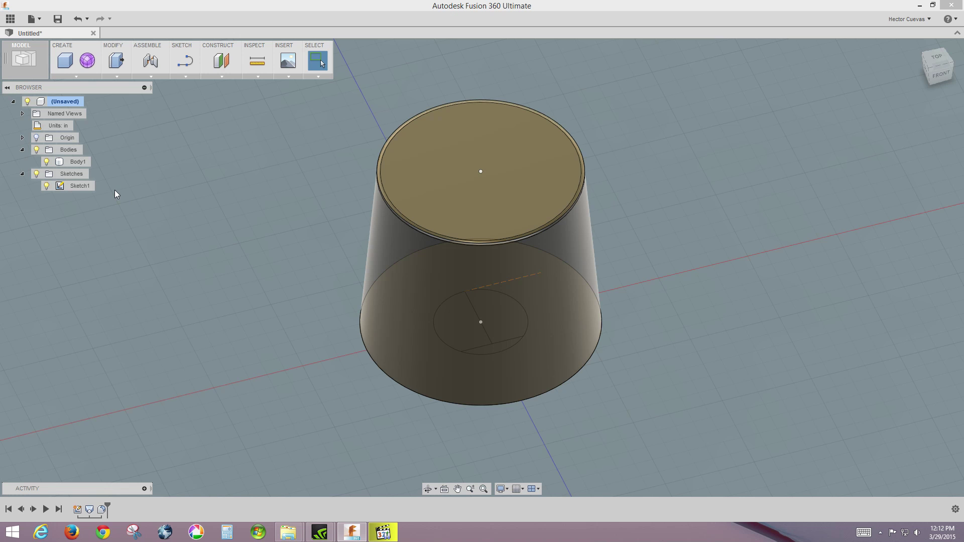
Extrude the two adjoining regions that form the D-shaped profile as a 0.50 in cut up into the tapered body.
click(36, 150)
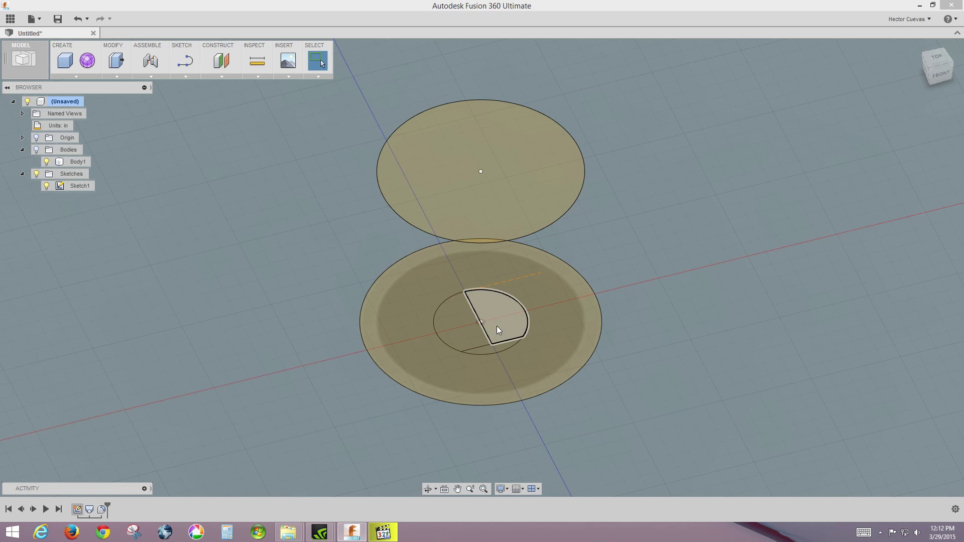
click(510, 322)
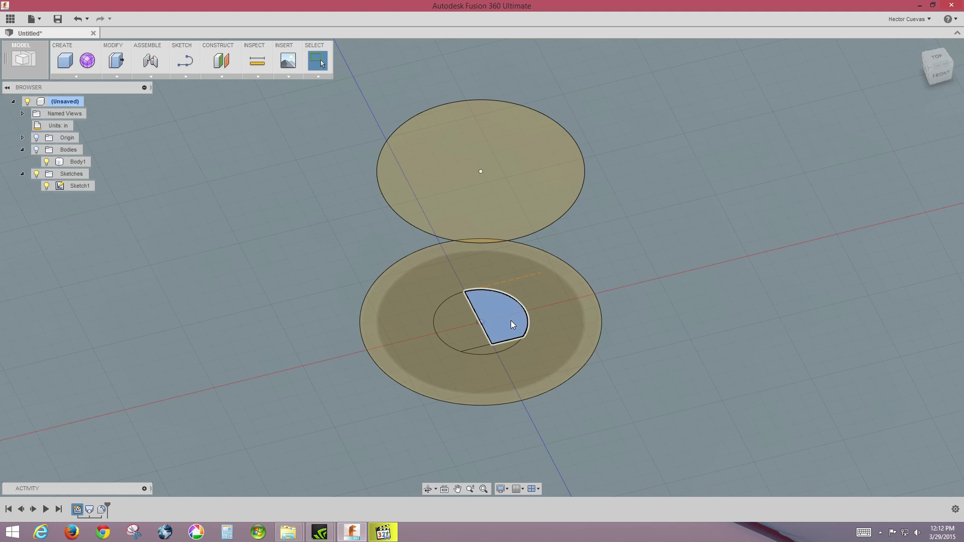
click(456, 312)
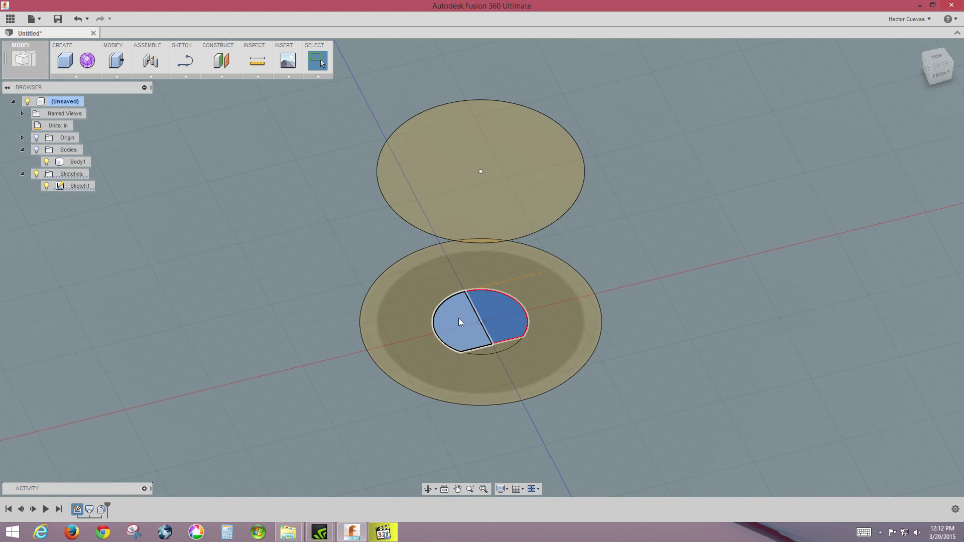
click(36, 151)
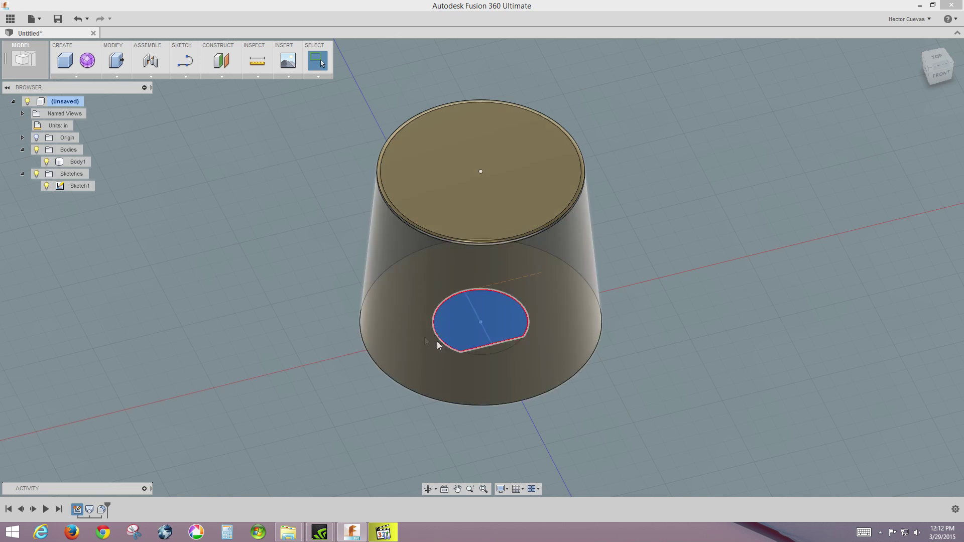
right_click(466, 332)
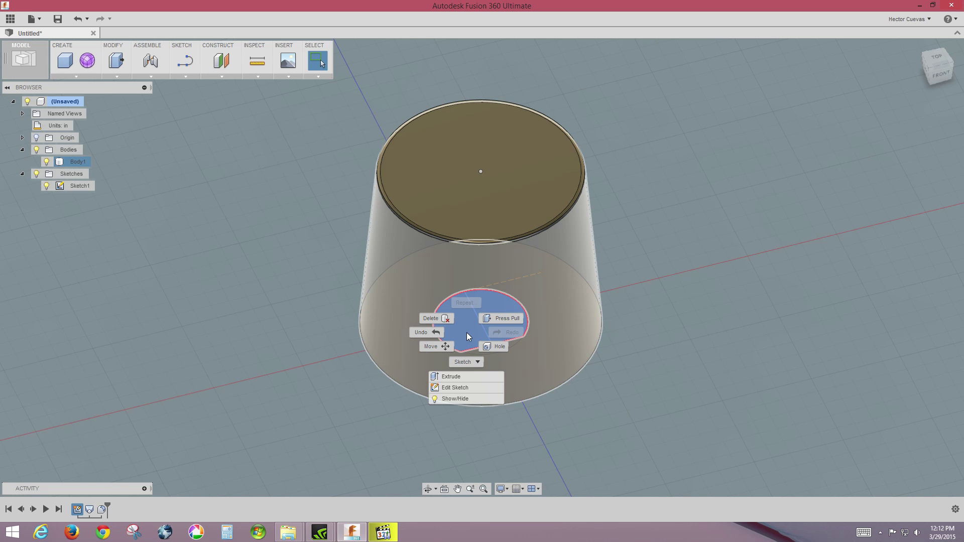
click(467, 377)
drag(451, 316, 451, 221)
click(939, 76)
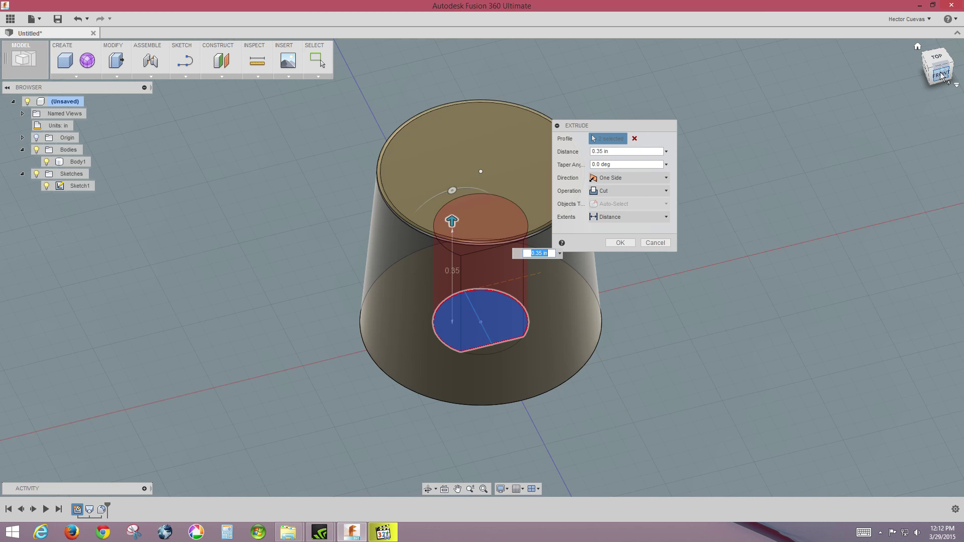
drag(452, 297, 451, 241)
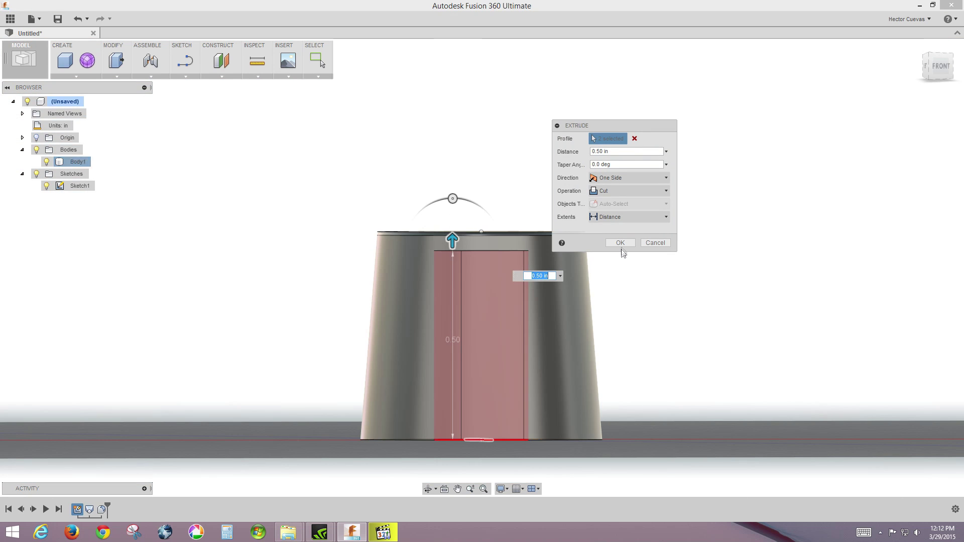
click(621, 243)
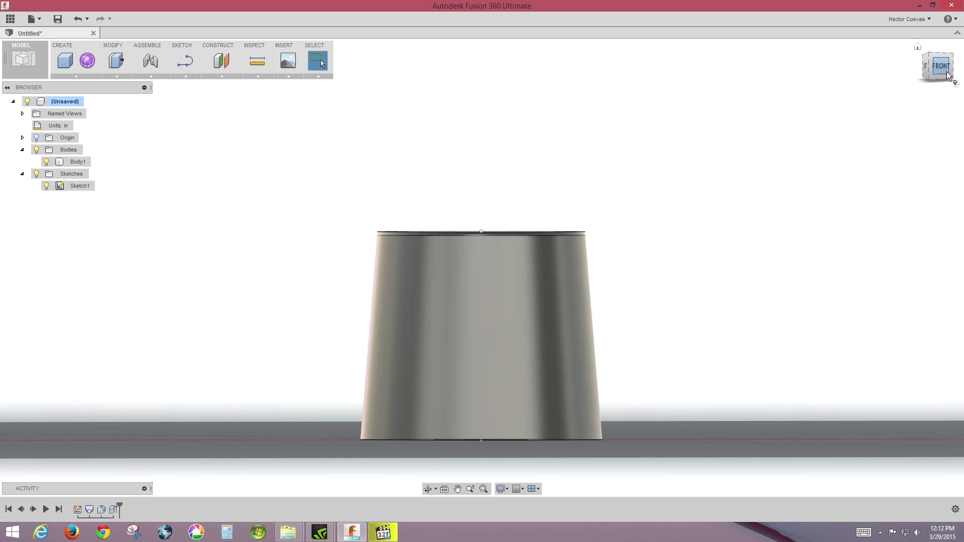
Examine the D-shaped shaft hole from below and the tapered body from above.
drag(946, 78, 939, 63)
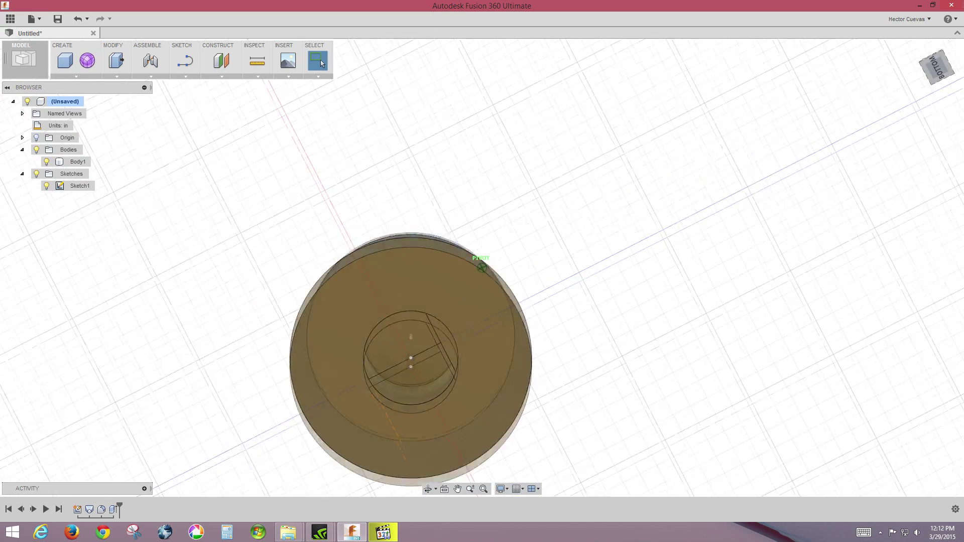
drag(938, 65, 939, 68)
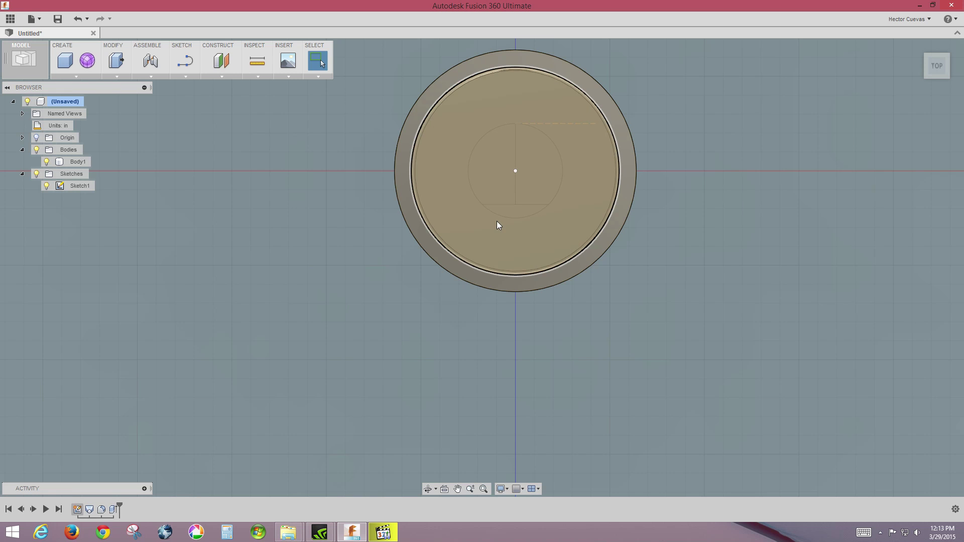
click(938, 75)
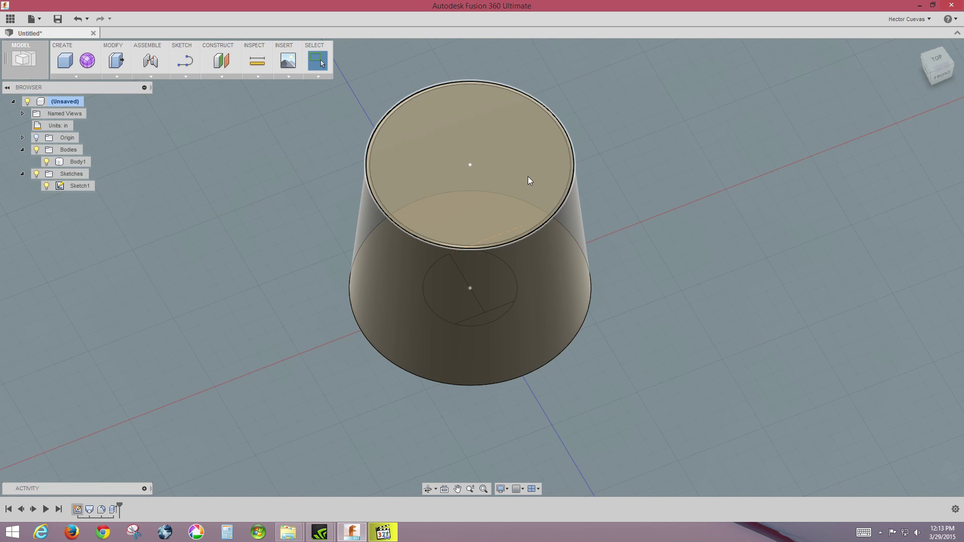
Try to draw a 0.05 in center diameter circle in the middle of the tapered body's top face, undoing it and leaving the sketch.
click(185, 77)
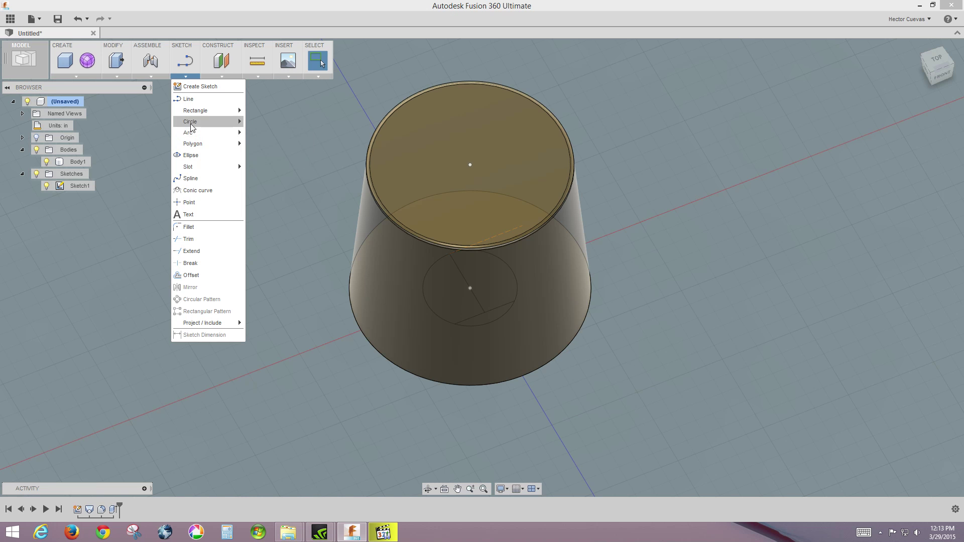
mouse_move(191, 127)
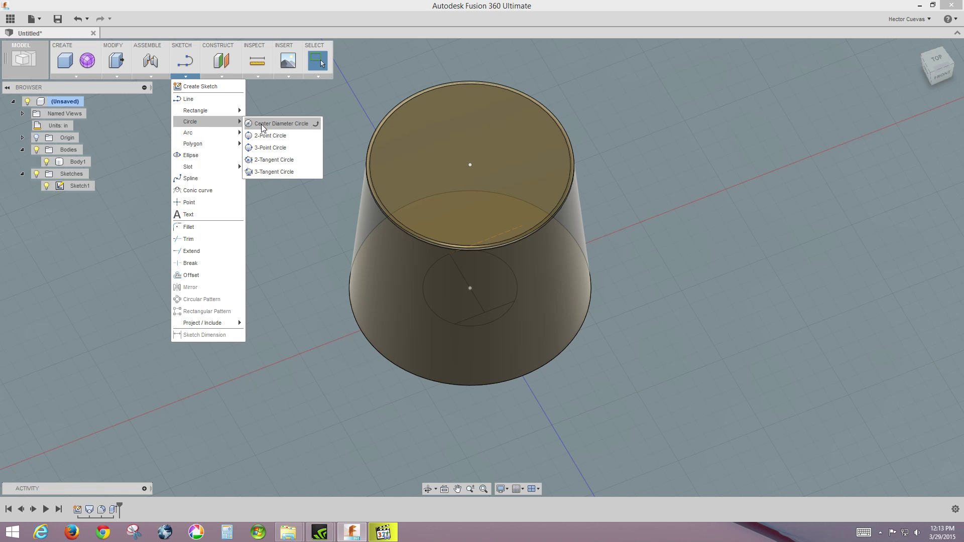
click(261, 125)
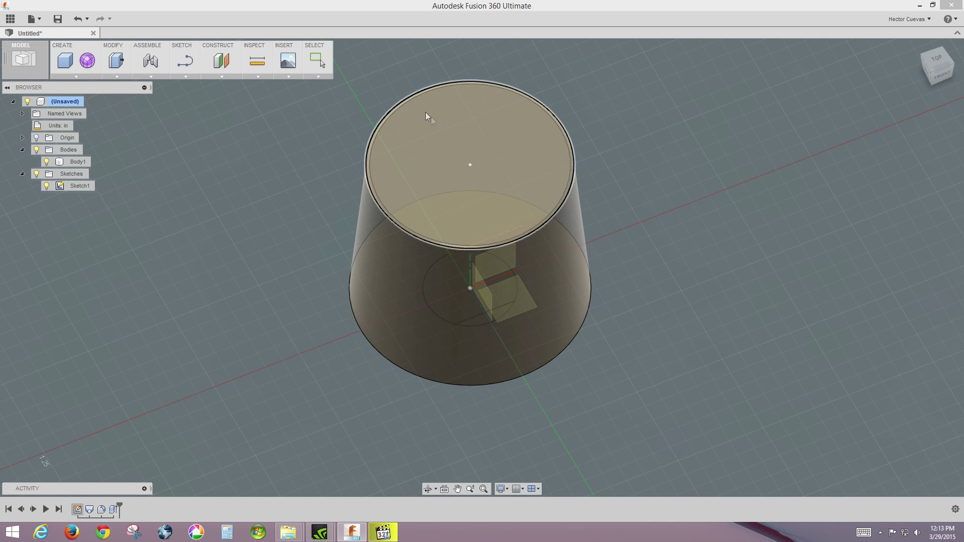
click(433, 141)
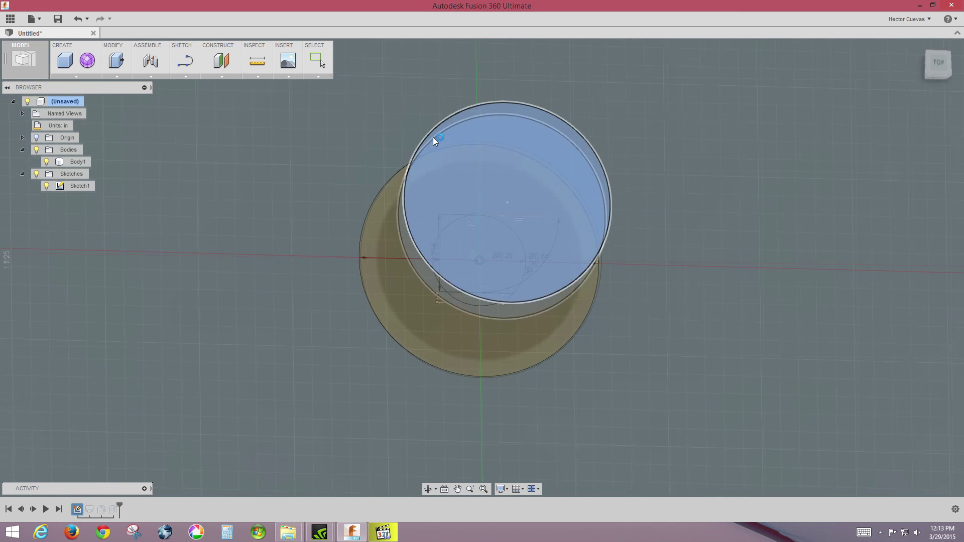
click(481, 268)
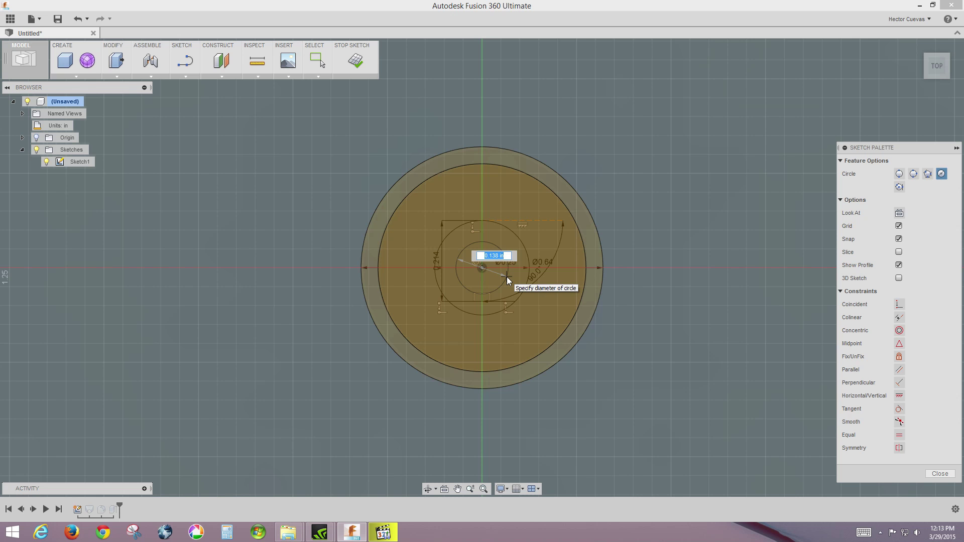
text(.05)
key(Return)
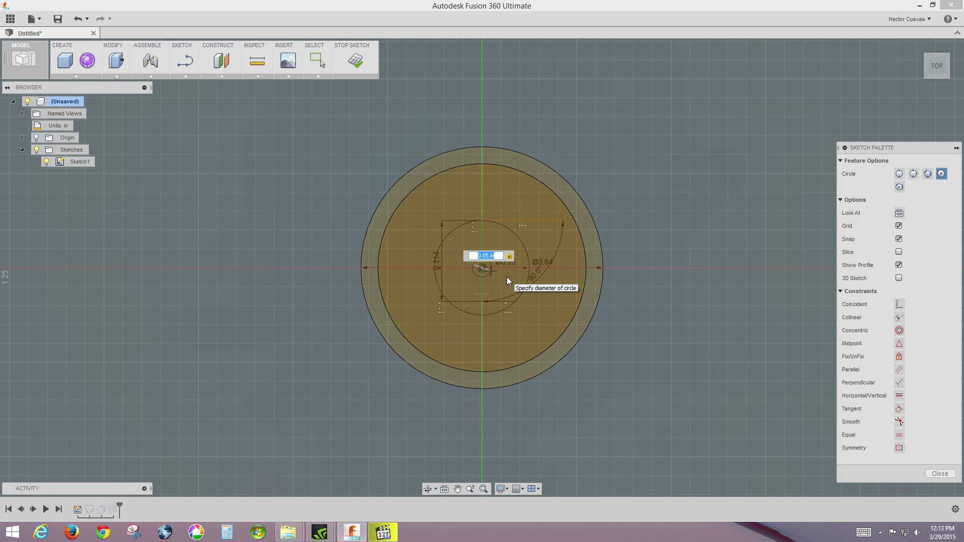
key(Escape)
shift+middle_drag(507, 276, 510, 316)
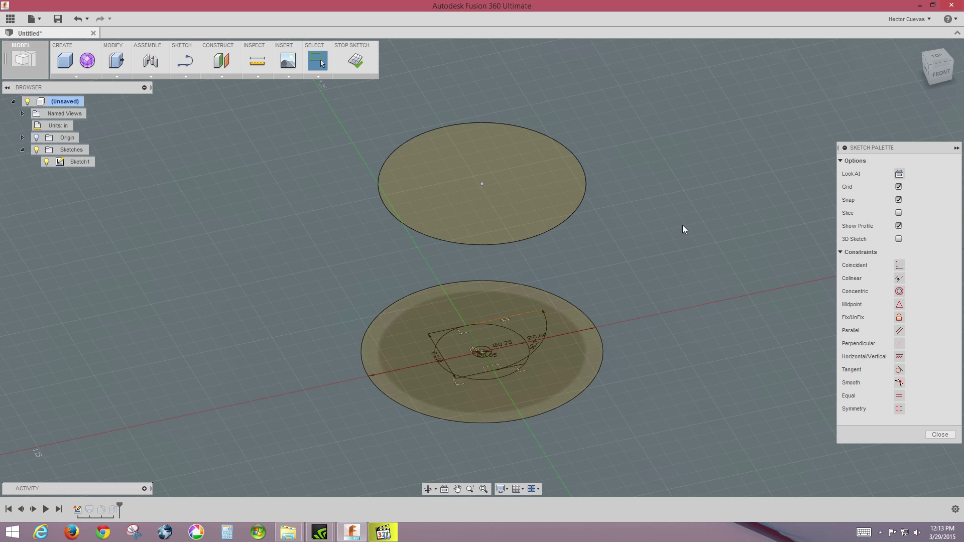
key(ctrl+z)
click(355, 60)
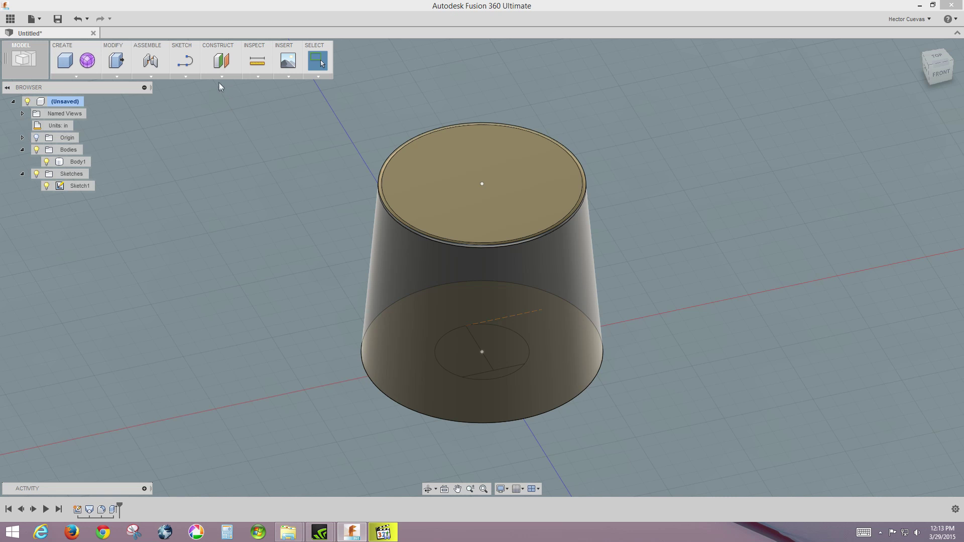
Hide the bodies and try to draw a 0.05 in circle at the middle of the upper loft circle, undoing it and leaving the sketch.
click(46, 161)
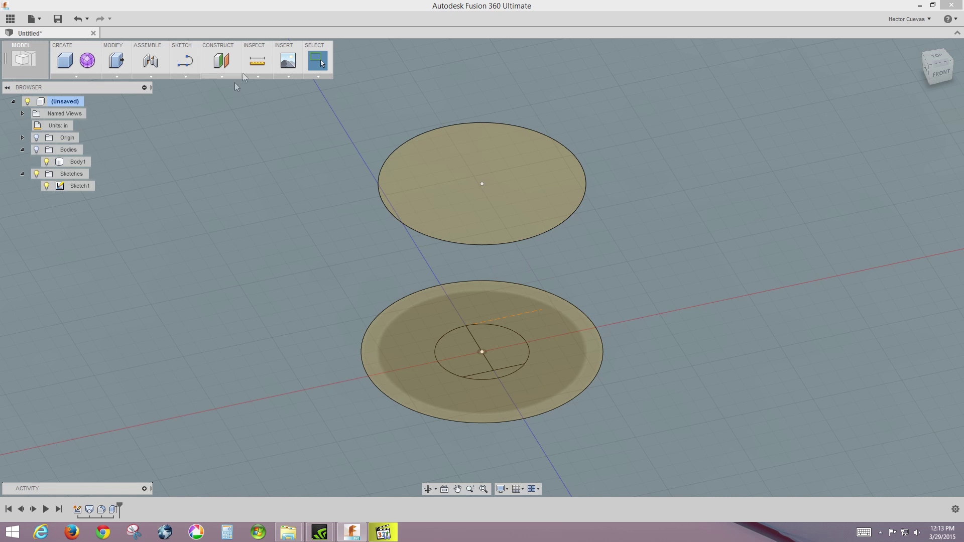
click(186, 77)
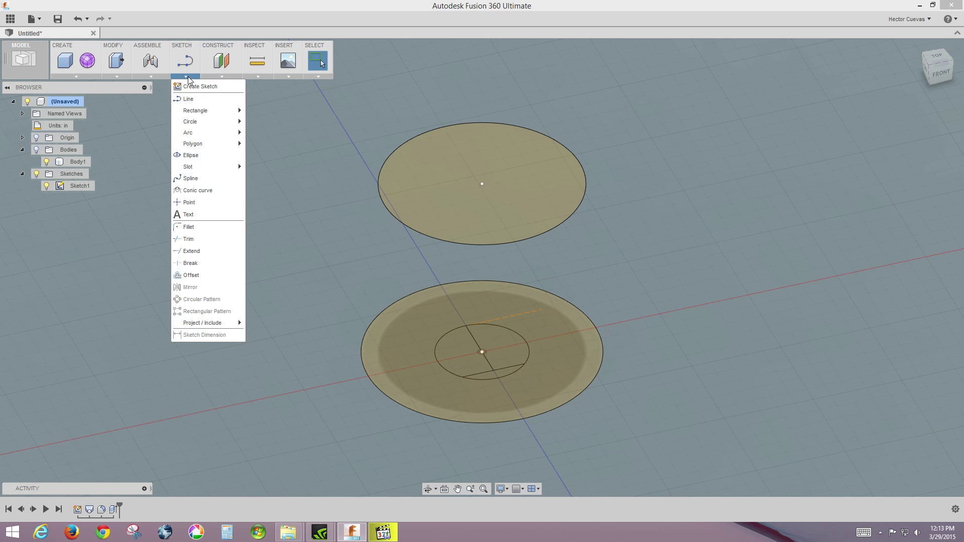
mouse_move(196, 122)
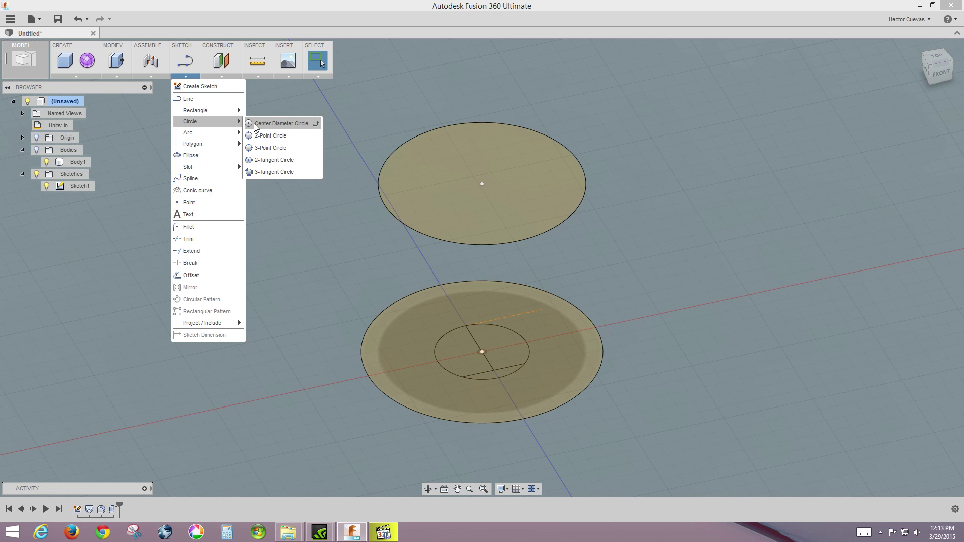
click(256, 124)
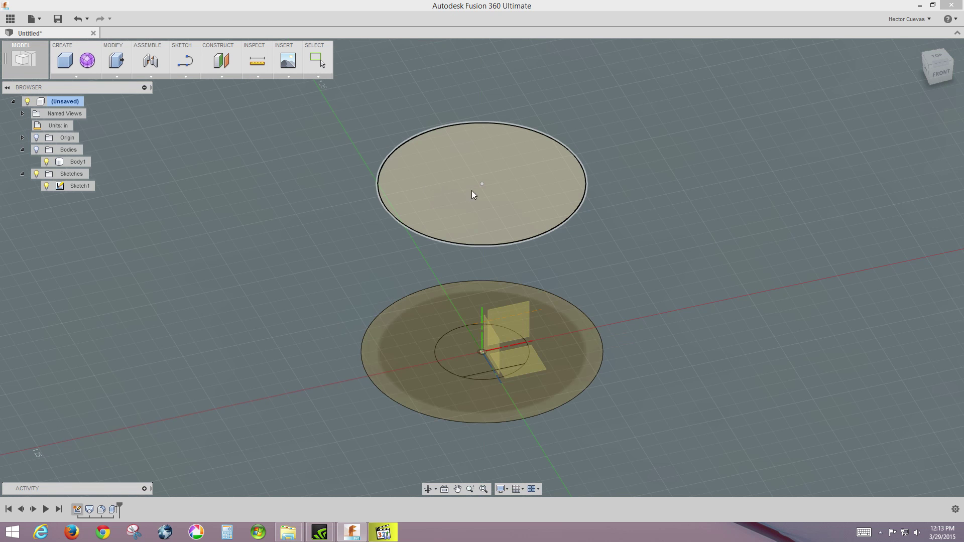
click(479, 184)
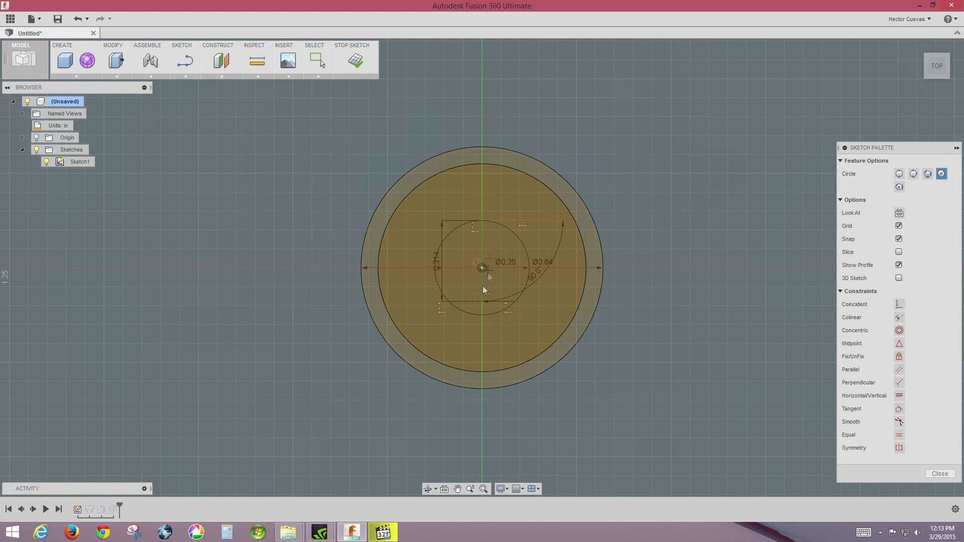
click(482, 269)
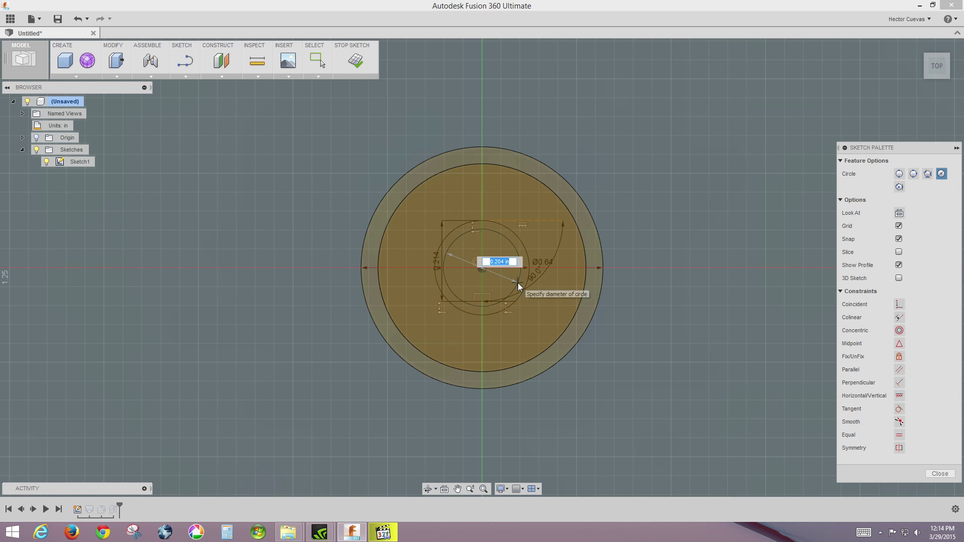
text(.05)
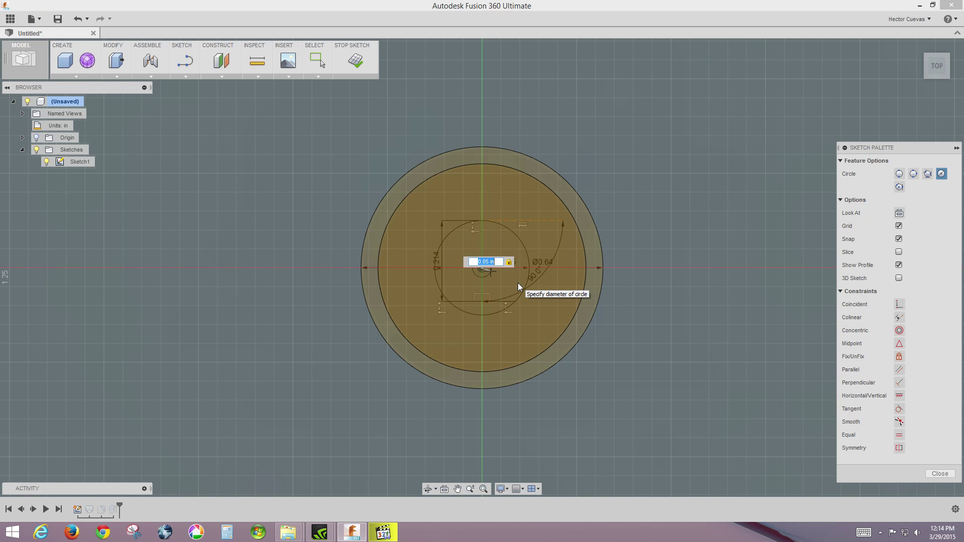
key(Return)
key(Escape)
shift+middle_drag(517, 286, 517, 326)
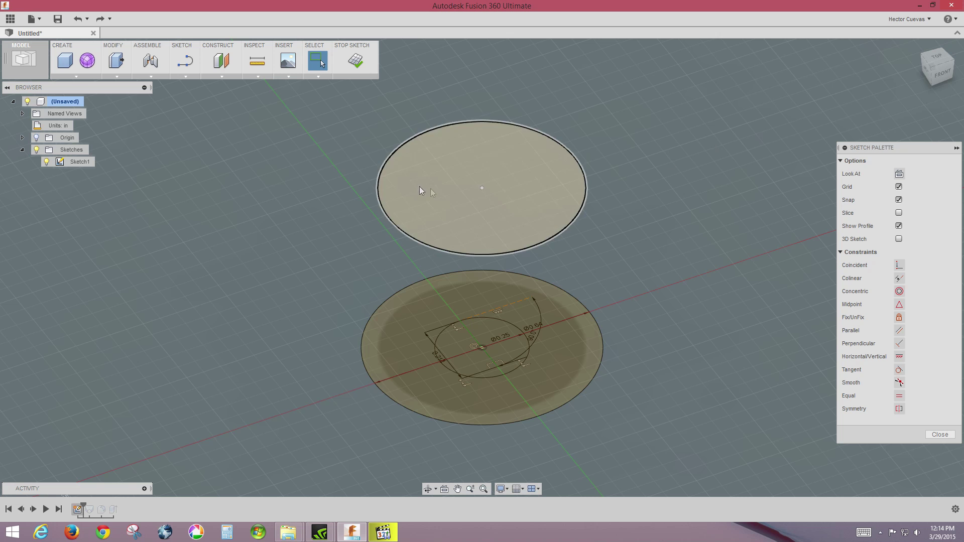
click(353, 62)
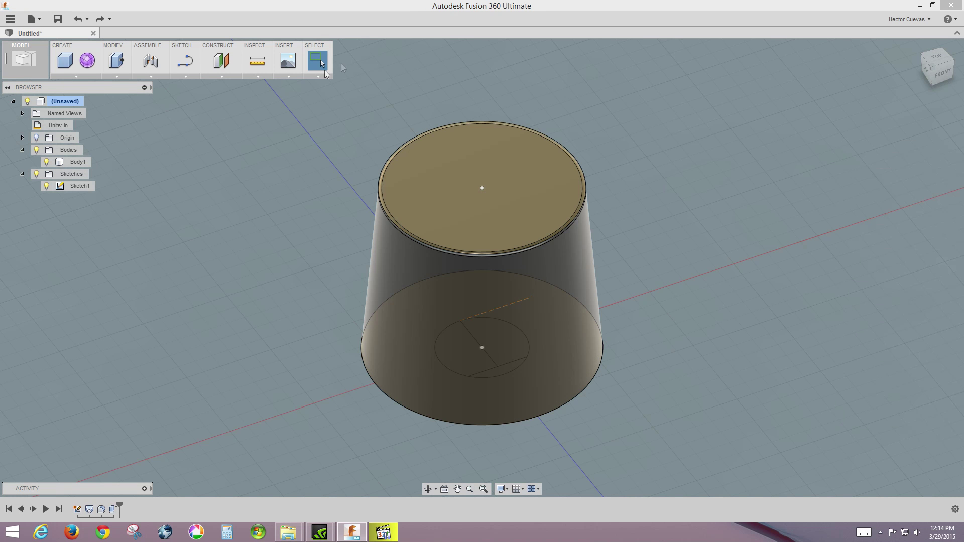
Create a new sketch on the flat top face of the tapered body.
click(221, 76)
click(258, 76)
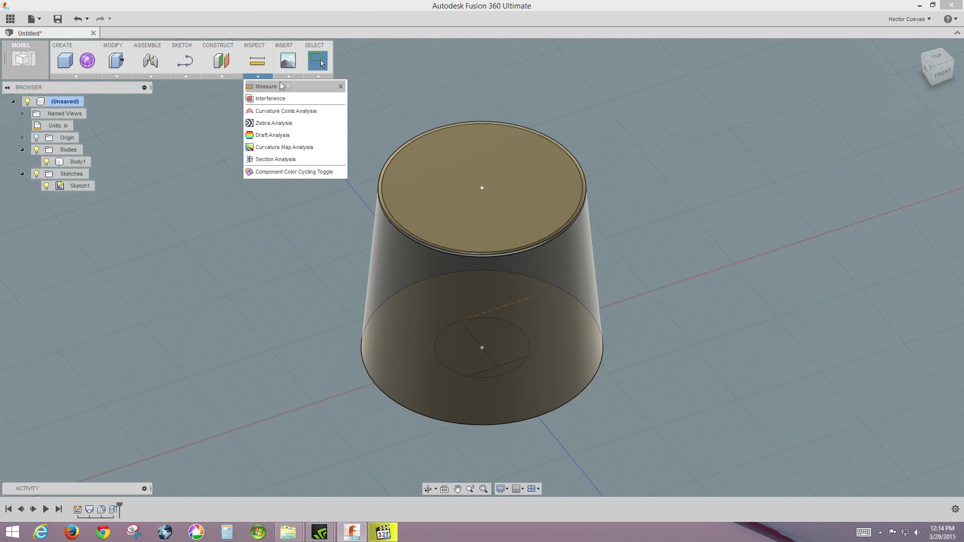
click(185, 76)
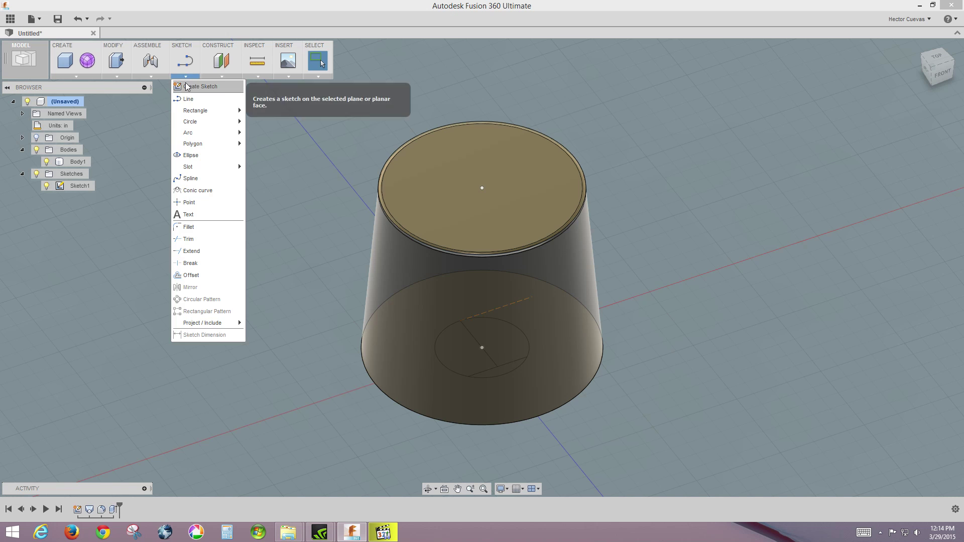
click(196, 84)
click(431, 170)
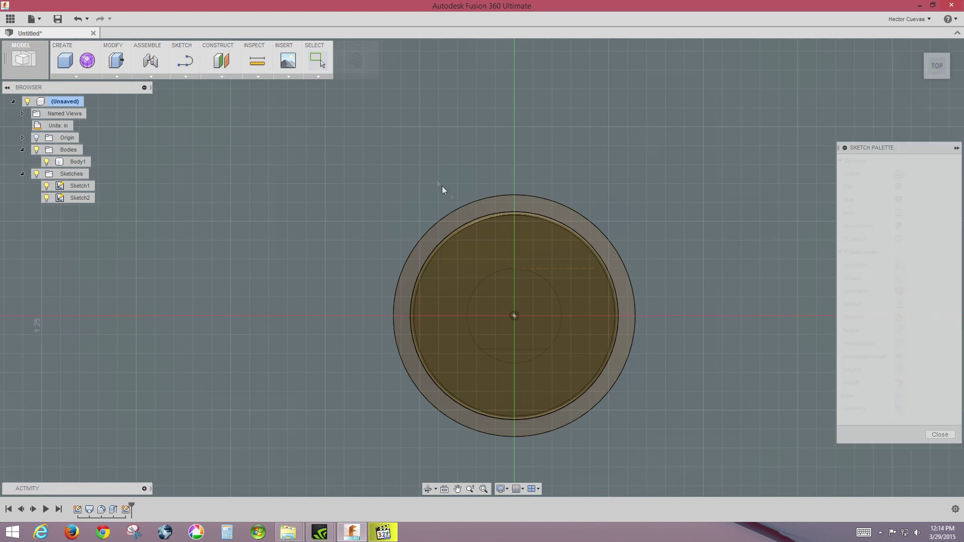
Draw a 0.05 in diameter circle centred on the top face in the new sketch.
click(926, 77)
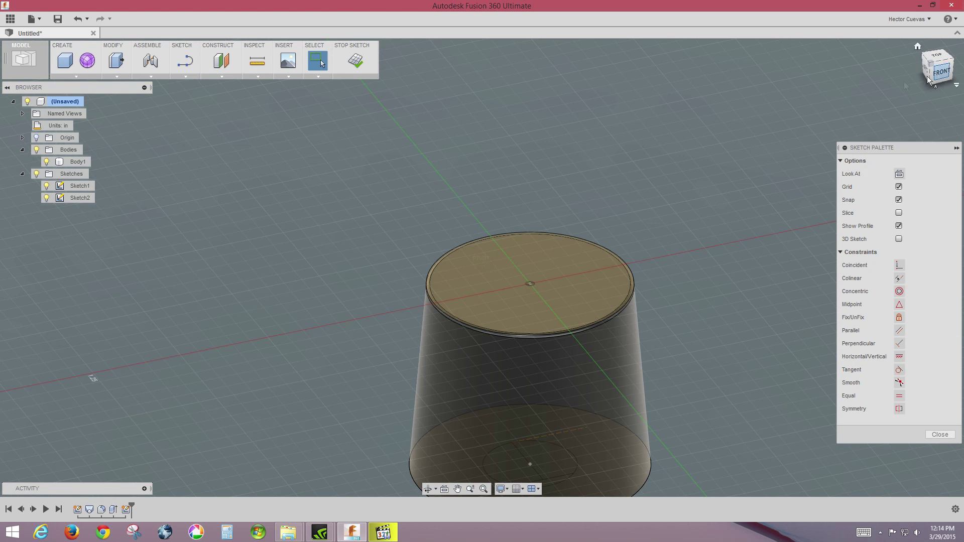
click(178, 76)
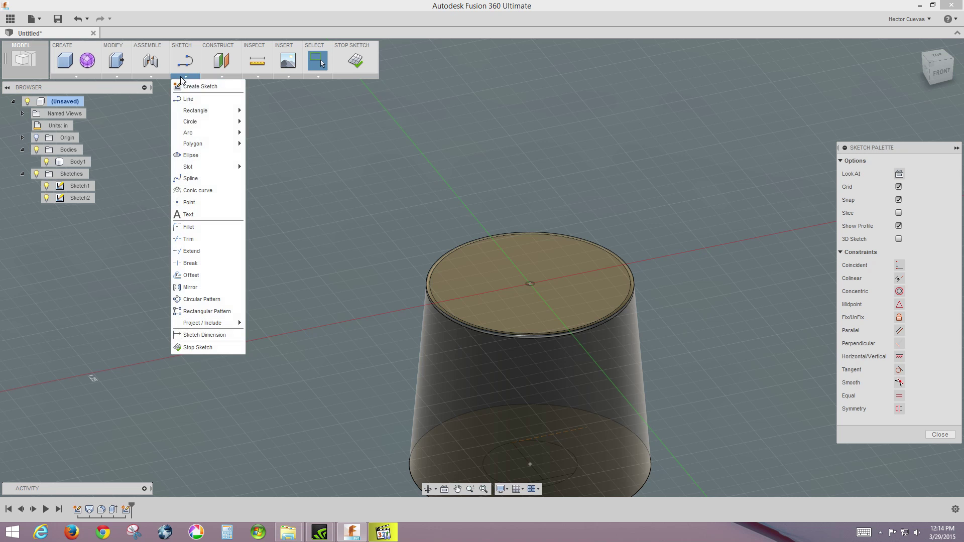
mouse_move(211, 122)
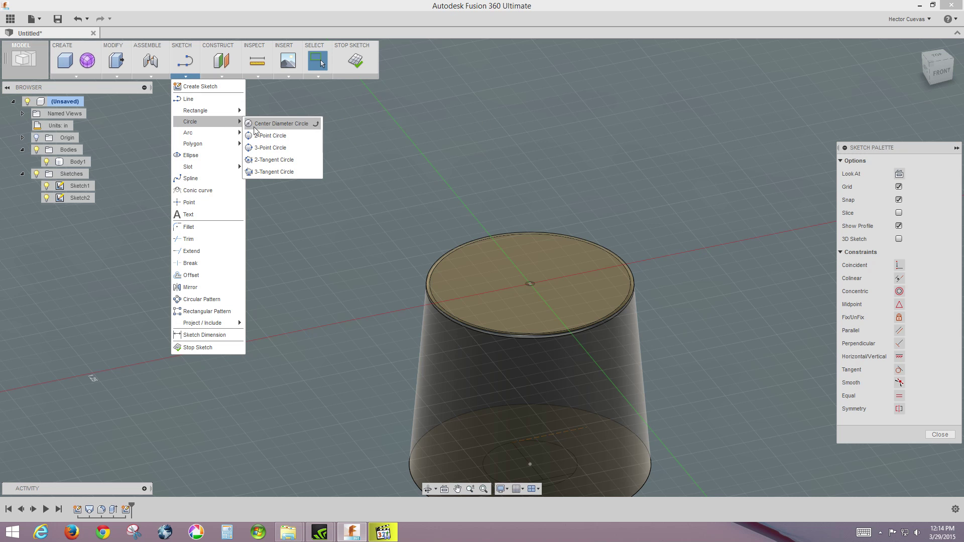
click(255, 125)
click(530, 284)
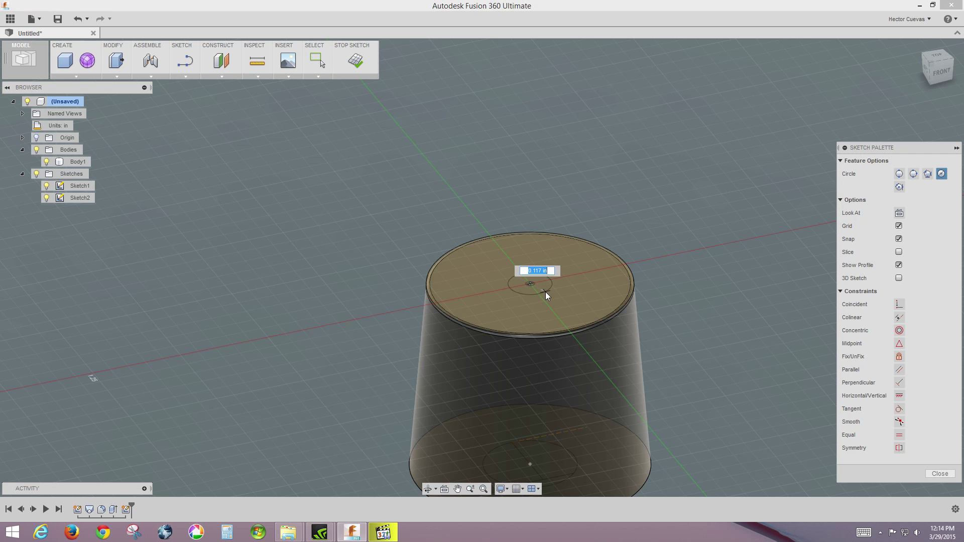
key(BackSpace)
text(.05)
key(Return)
key(Escape)
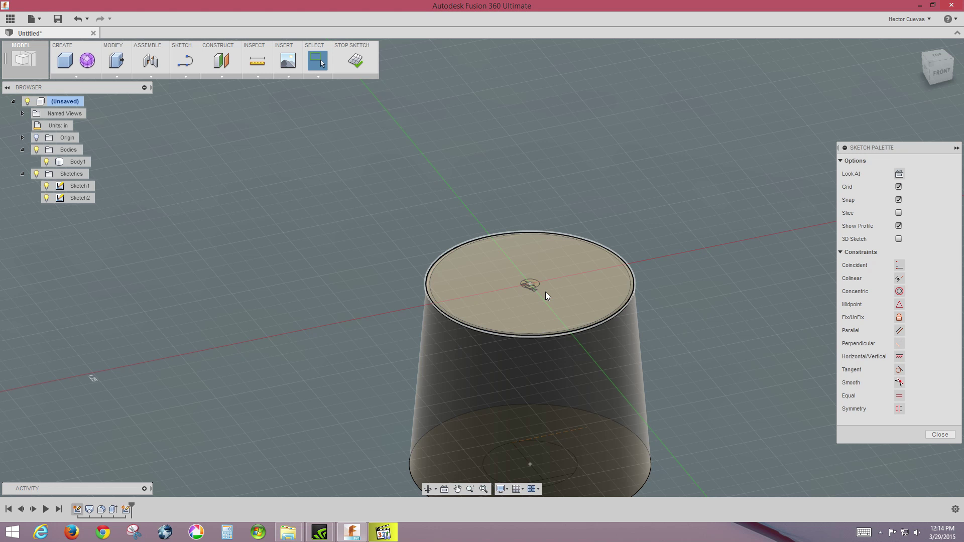
Draw a line at 90 degrees from the rear quadrant of the 0.05 in circle toward the top face's front edge.
shift+middle_drag(938, 80, 933, 87)
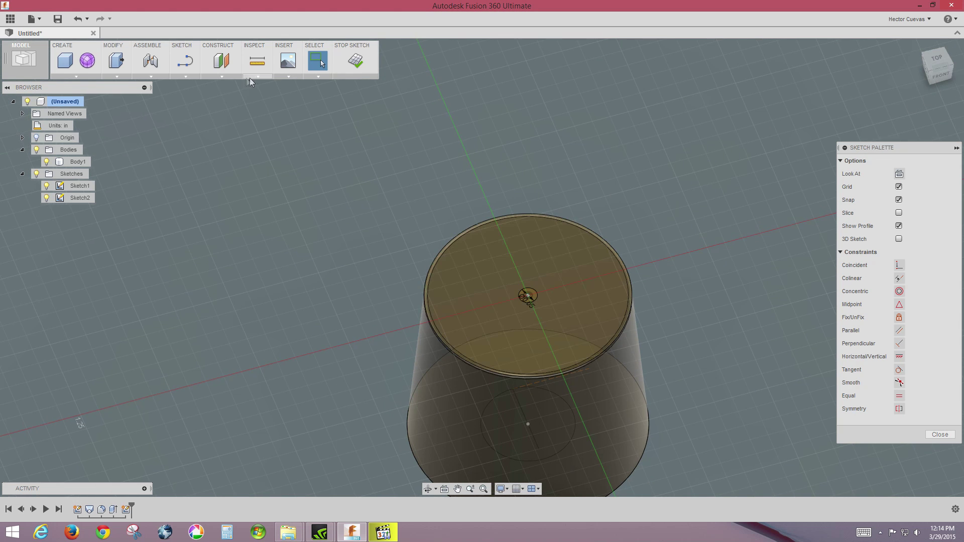
click(185, 76)
click(216, 99)
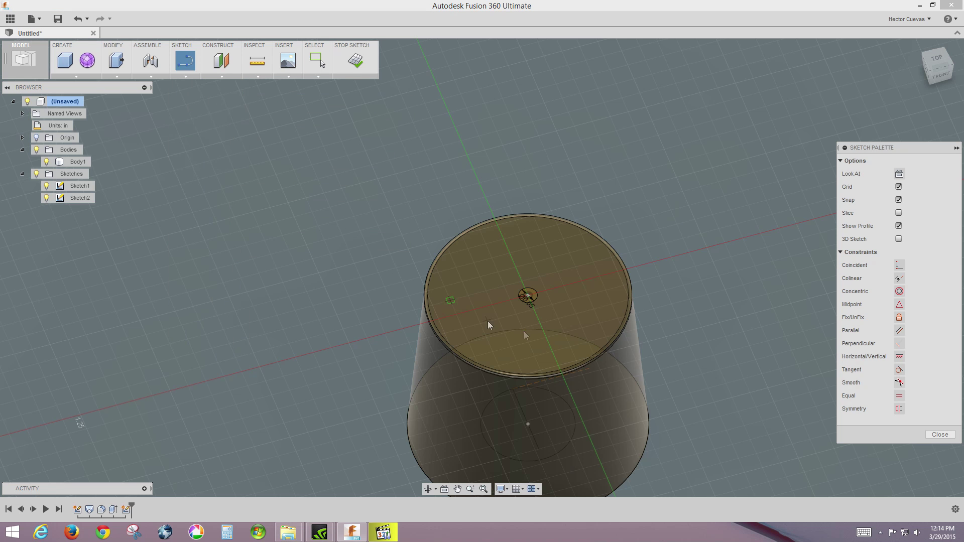
click(527, 289)
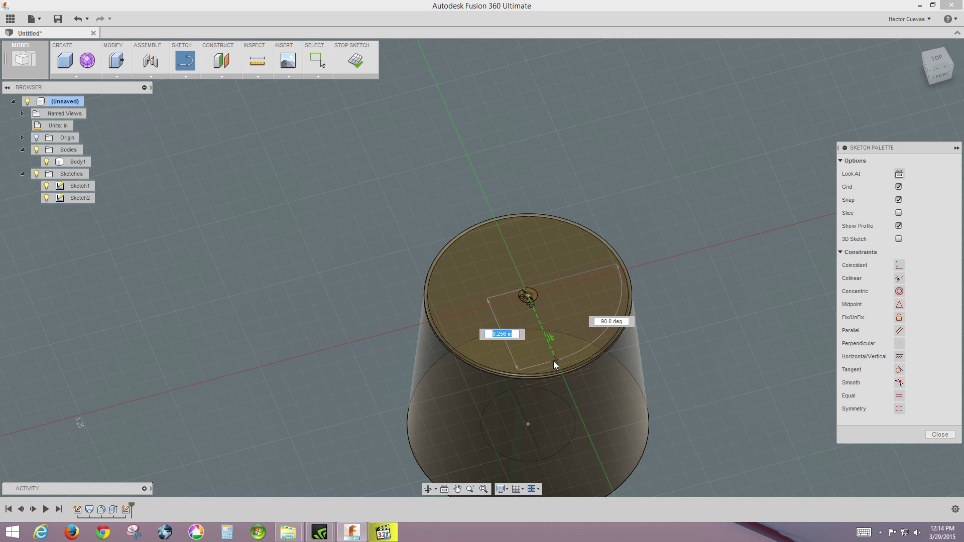